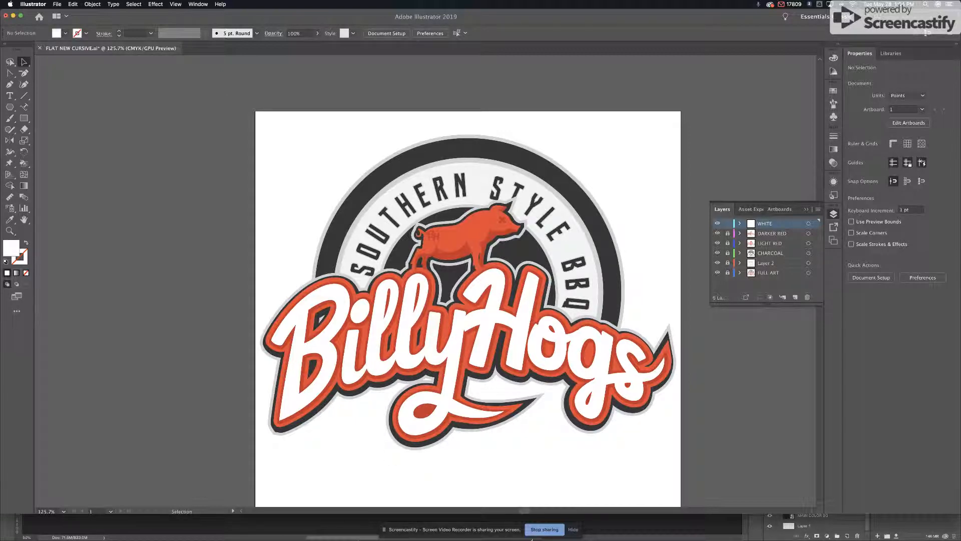
# Switch to Photoshop's mock-up document and collapse all artboard groups in the layer list except Artboard 1.
pyautogui.click(528, 527)
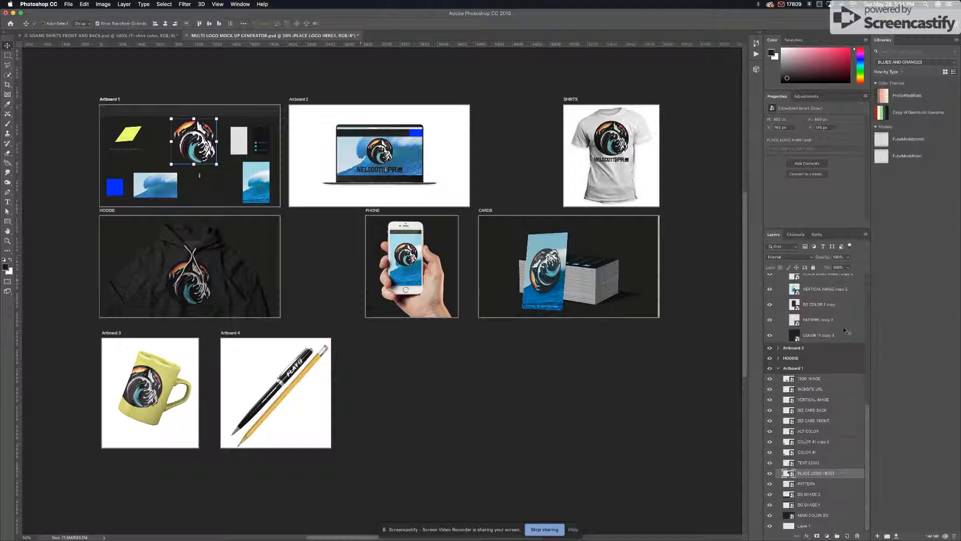
pyautogui.scroll(15, 789, 319)
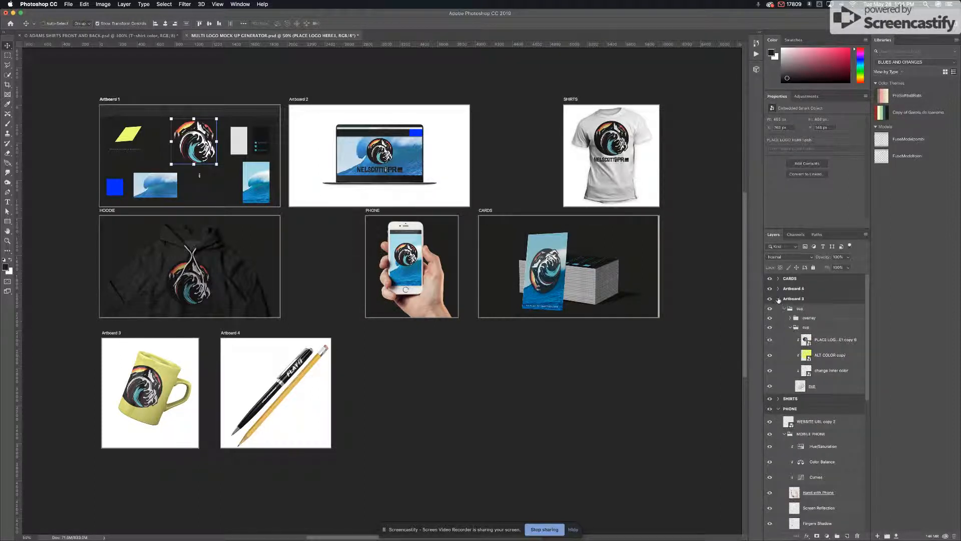
pyautogui.click(779, 298)
pyautogui.click(778, 319)
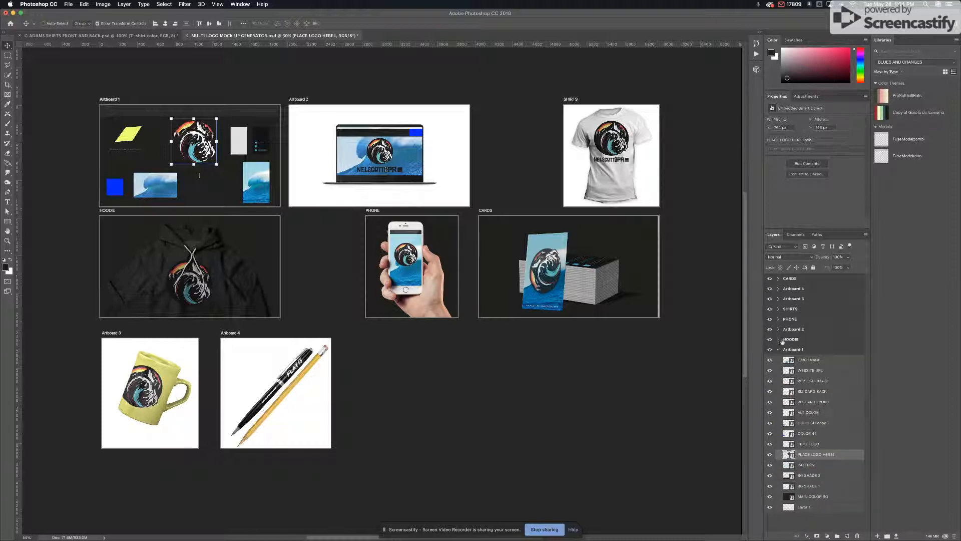
pyautogui.click(782, 350)
pyautogui.click(778, 349)
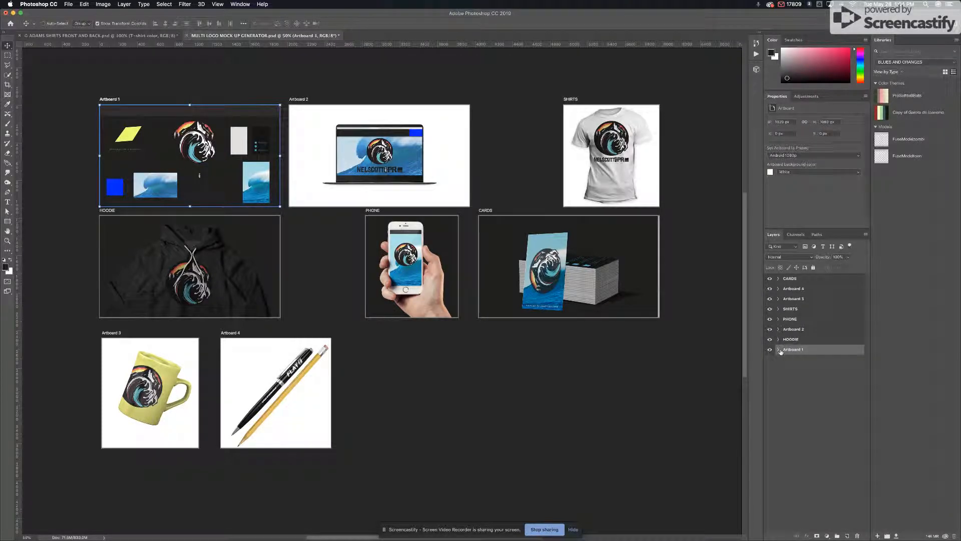
pyautogui.click(779, 349)
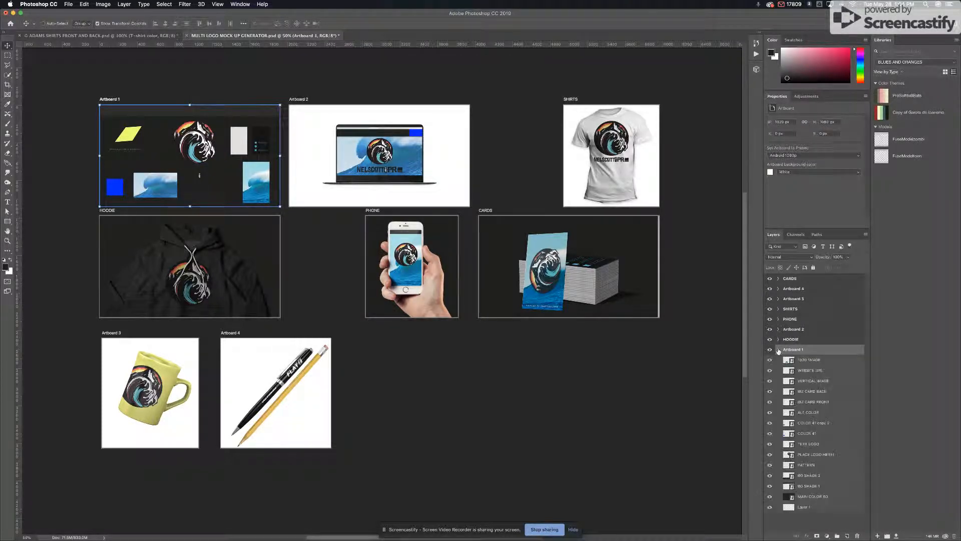
# Open the contents of the PLACE LOGO HERE1 smart object in Artboard 1 for editing.
pyautogui.click(811, 486)
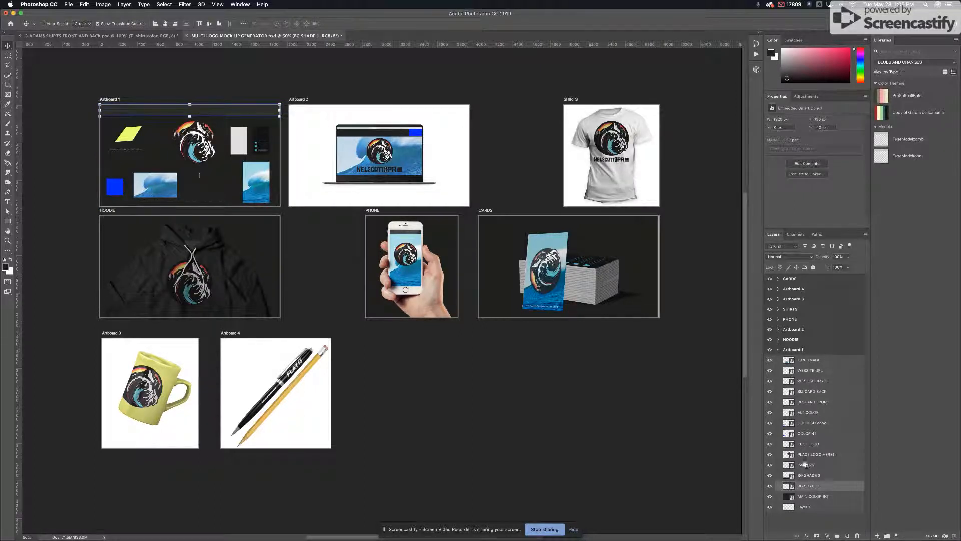
pyautogui.click(808, 455)
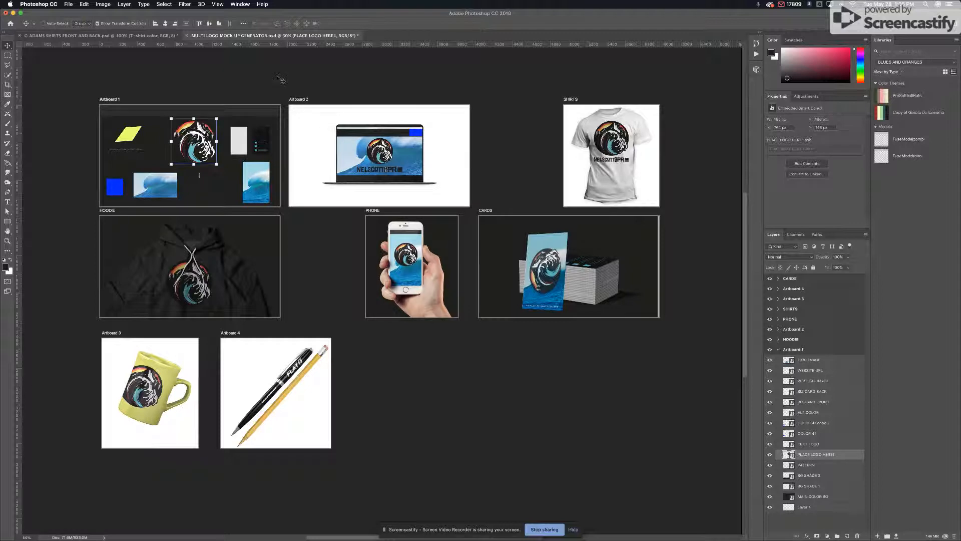
pyautogui.doubleClick(788, 456)
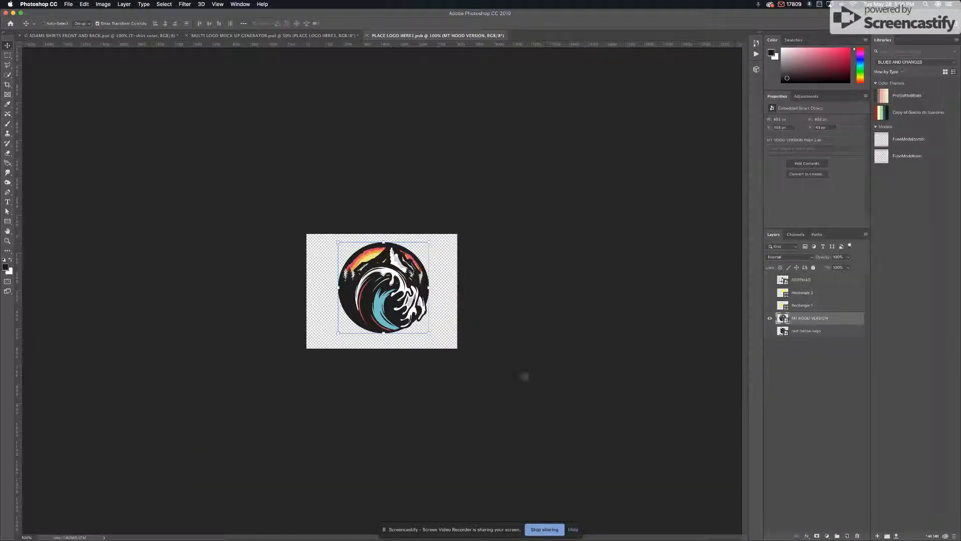
# Place FLAT NEW CURSIVE.ai as an embedded smart object cropped to its bounding box, scaled to fit inside the canvas.
pyautogui.click(68, 4)
pyautogui.click(96, 140)
pyautogui.click(195, 90)
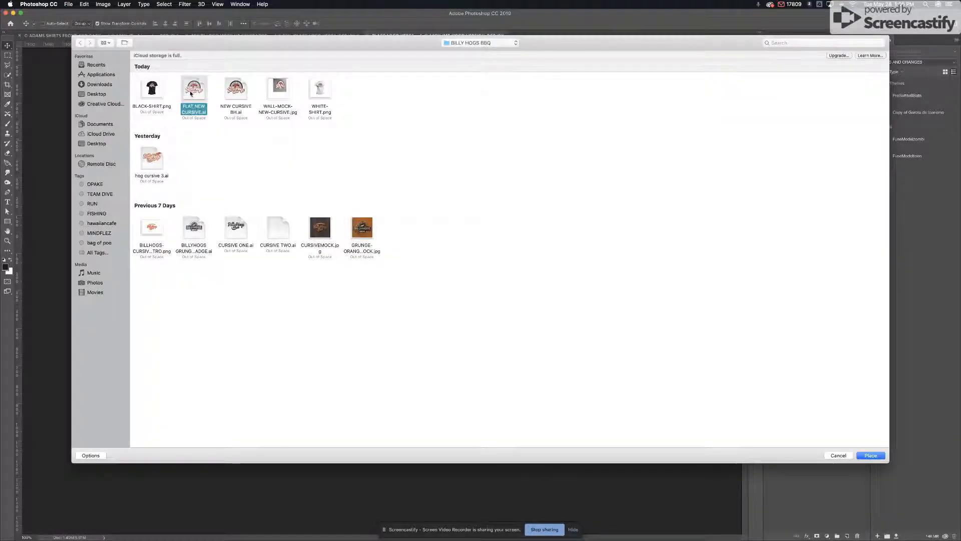
pyautogui.press('Return')
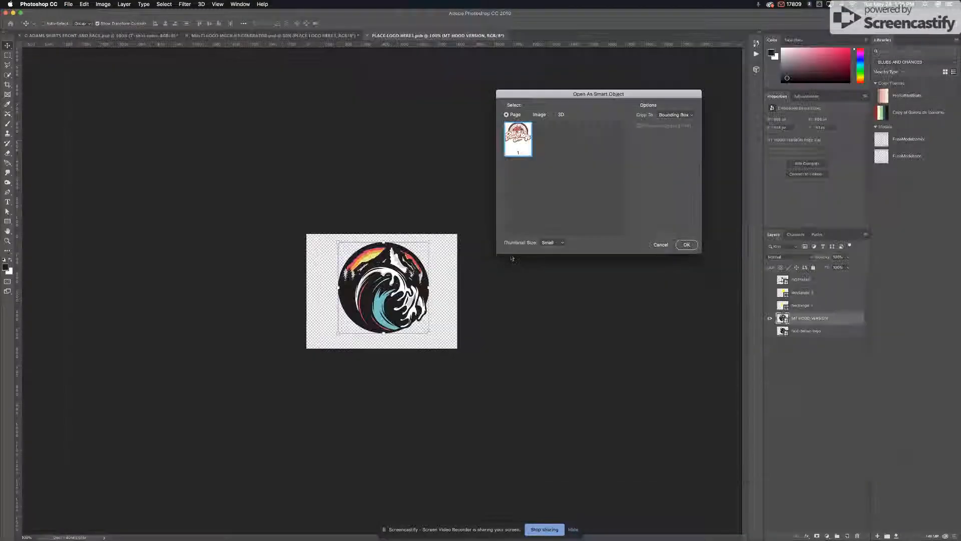
pyautogui.click(686, 244)
pyautogui.moveTo(437, 253)
pyautogui.mouseDown()
pyautogui.moveTo(474, 228)
pyautogui.moveTo(422, 264)
pyautogui.mouseUp()
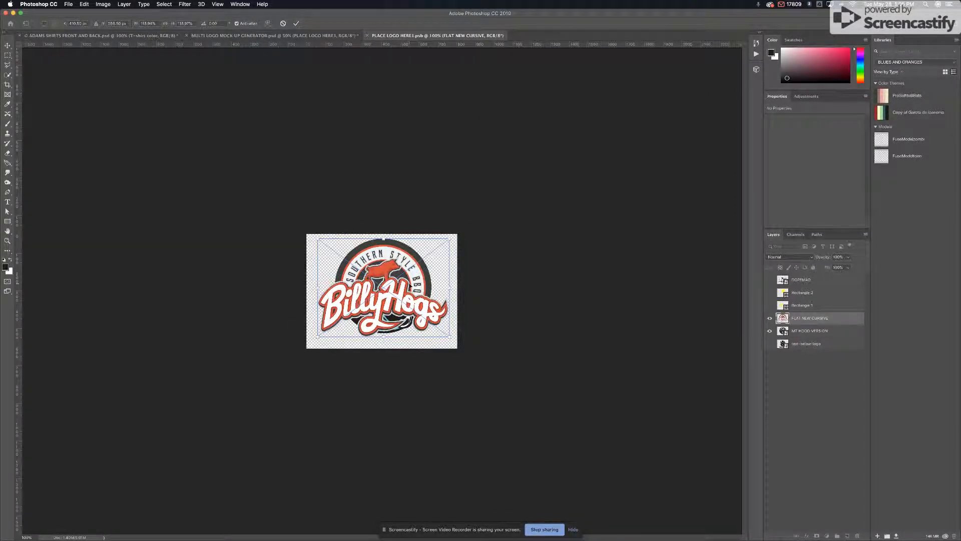
pyautogui.press('Return')
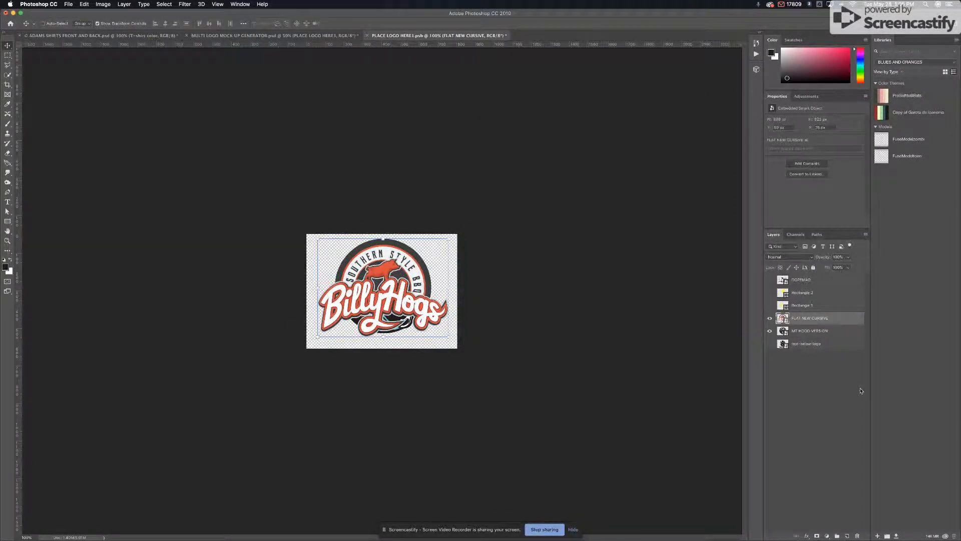
# Hide the MT HOOD VERSION layer, and save and close the logo smart object.
pyautogui.click(769, 331)
pyautogui.click(68, 4)
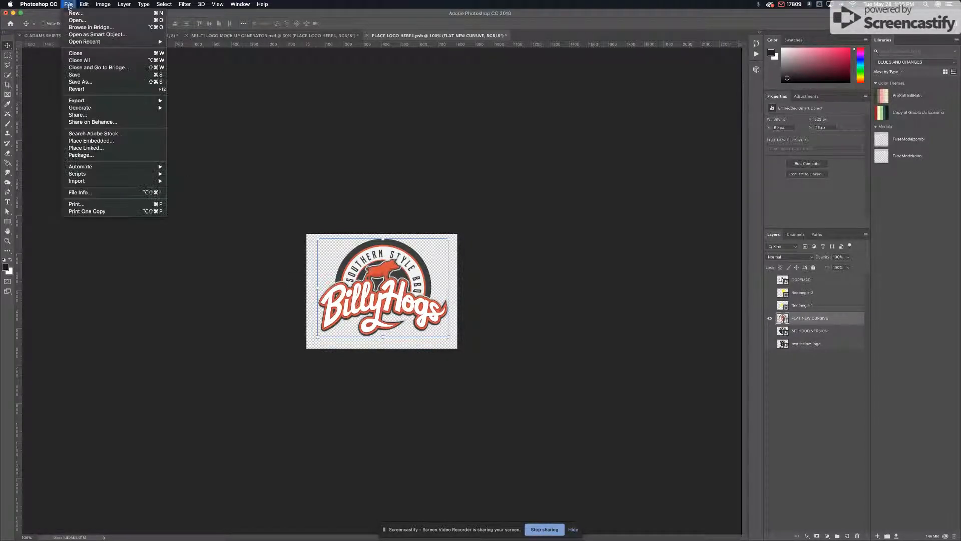
pyautogui.click(100, 80)
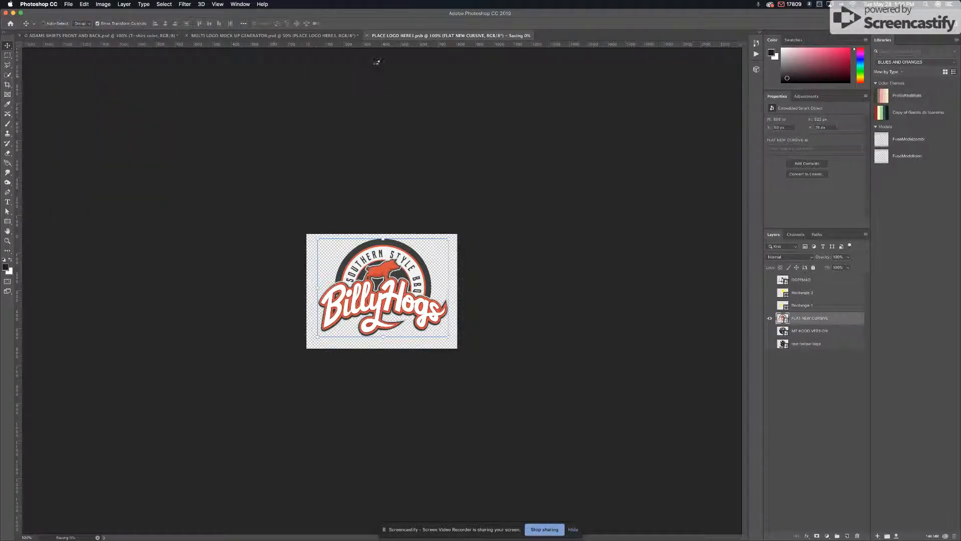
pyautogui.click(365, 35)
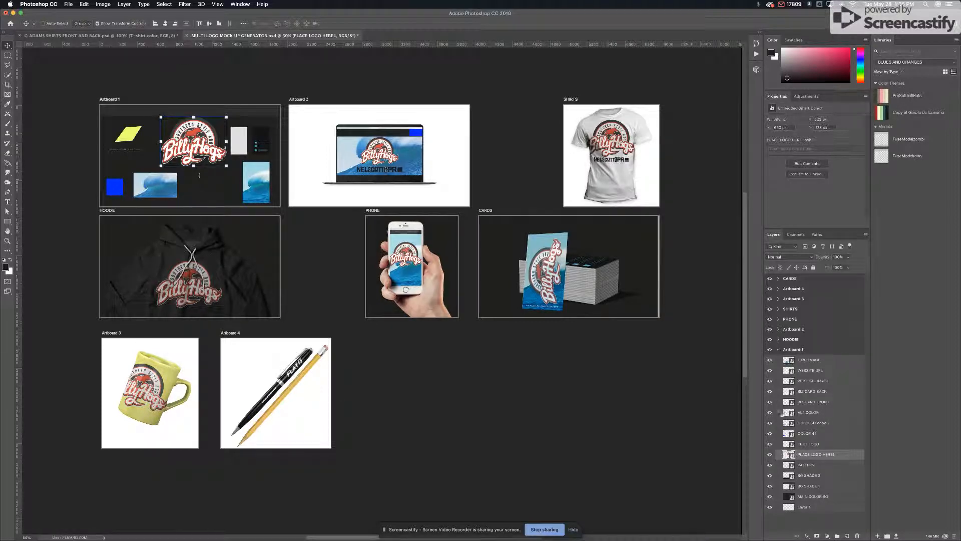
# Reopen the PLACE LOGO HERE1 smart object, shrink the BillyHogs logo slightly and recenter it, and save and close the file.
pyautogui.doubleClick(786, 454)
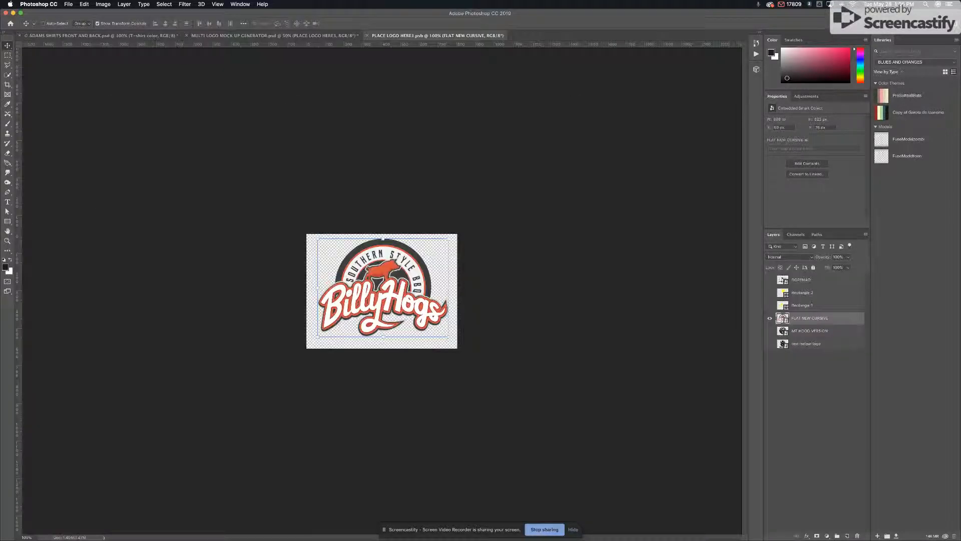
pyautogui.moveTo(439, 243); pyautogui.dragTo(430, 253)
pyautogui.moveTo(408, 303); pyautogui.dragTo(413, 301)
pyautogui.press('Return')
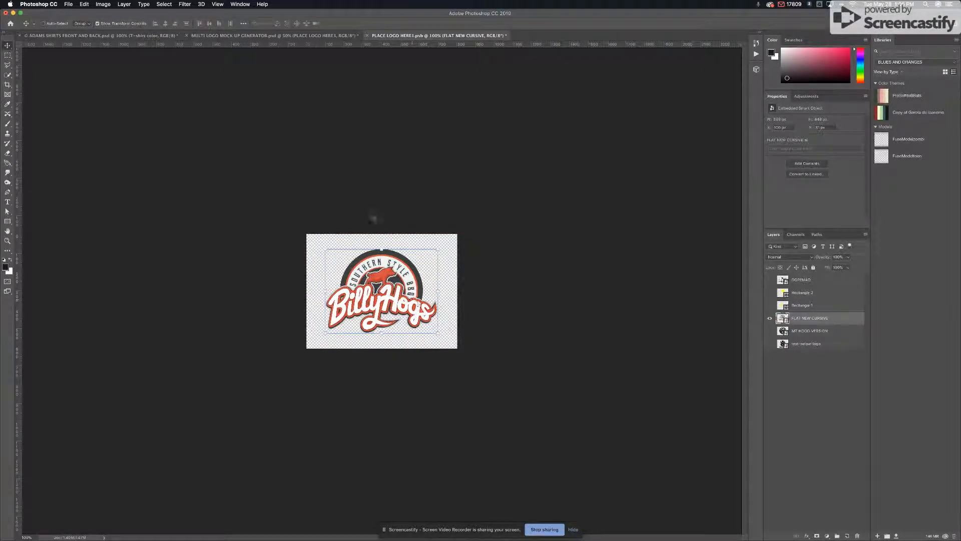
pyautogui.click(69, 4)
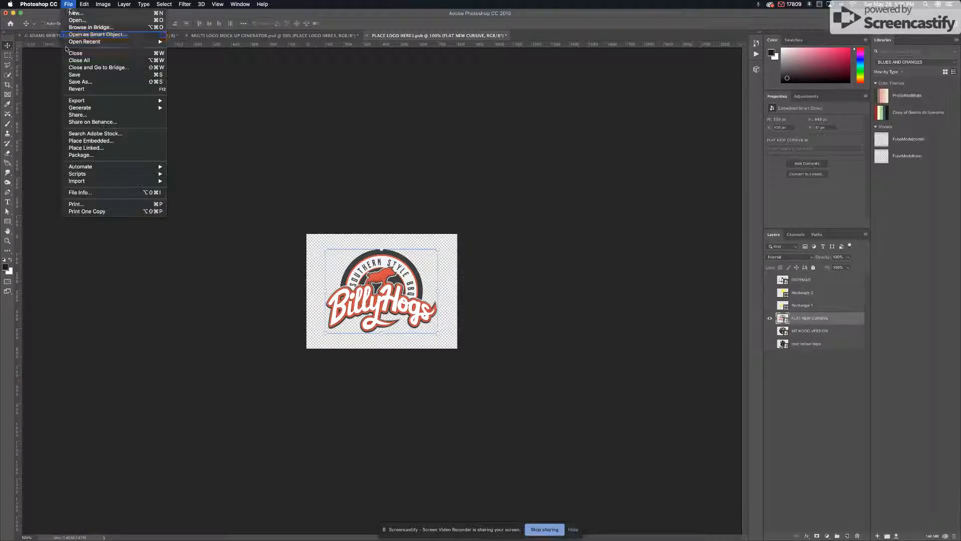
pyautogui.click(72, 75)
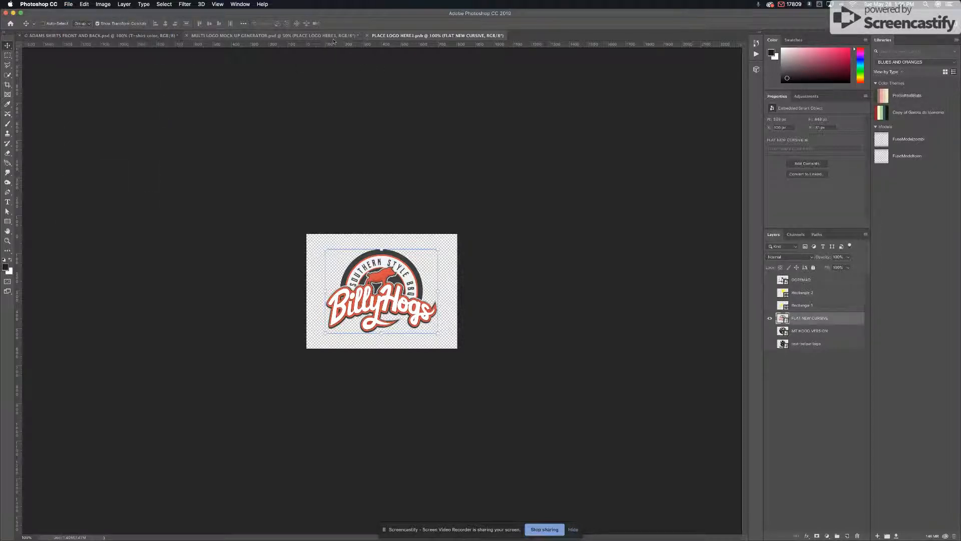
pyautogui.press('super+w')
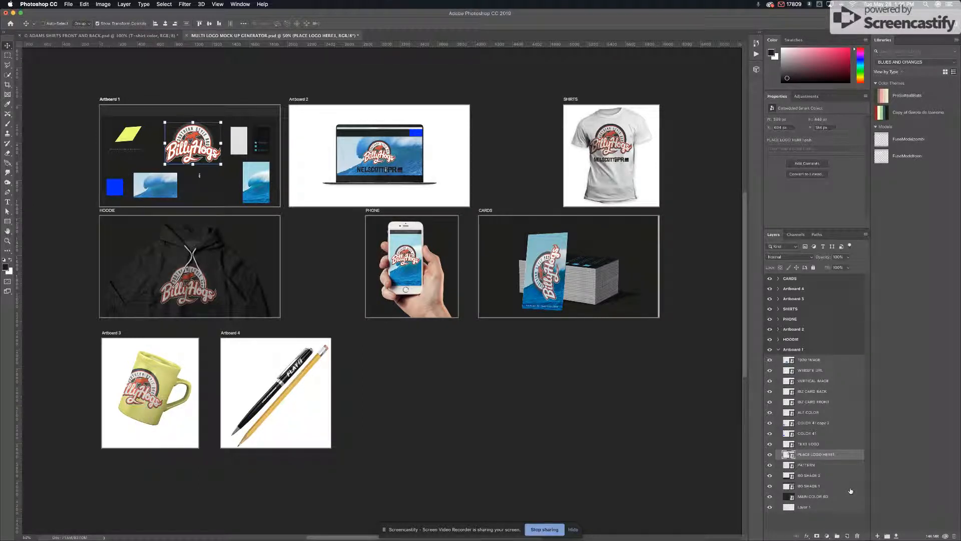
# Delete the TEXT LOGO layer from Artboard 1.
pyautogui.click(814, 444)
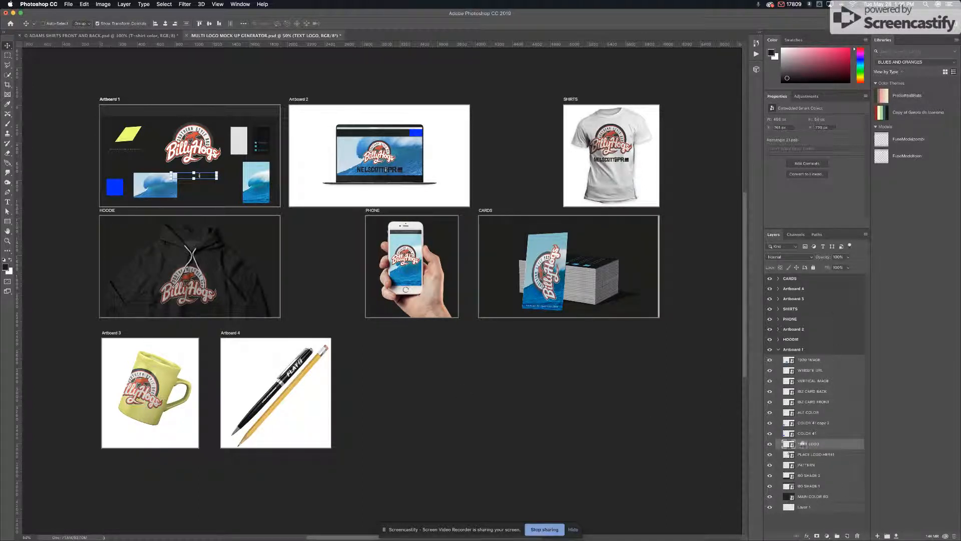
pyautogui.press('Delete')
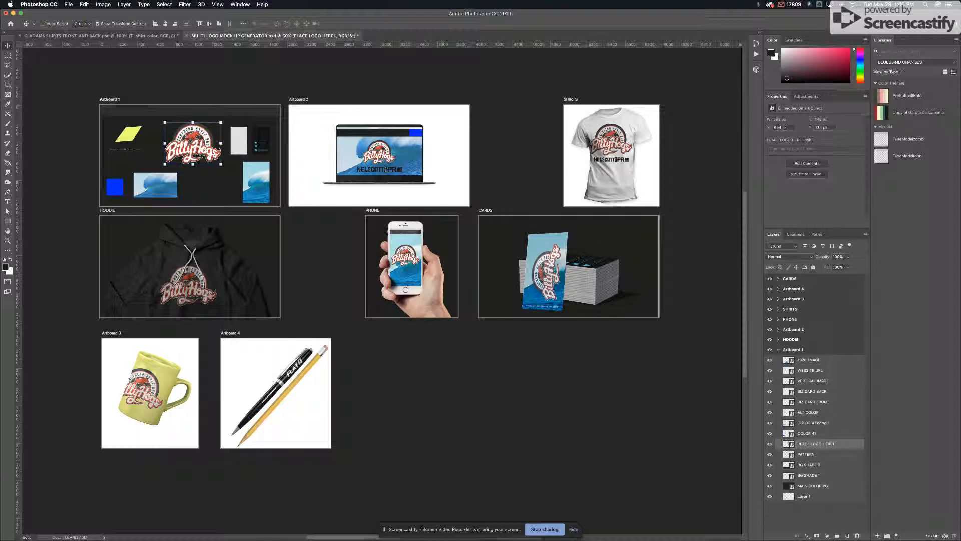
# Open the COLOR #1 smart object's contents from Artboard 1 and return to the mock-up document.
pyautogui.click(812, 434)
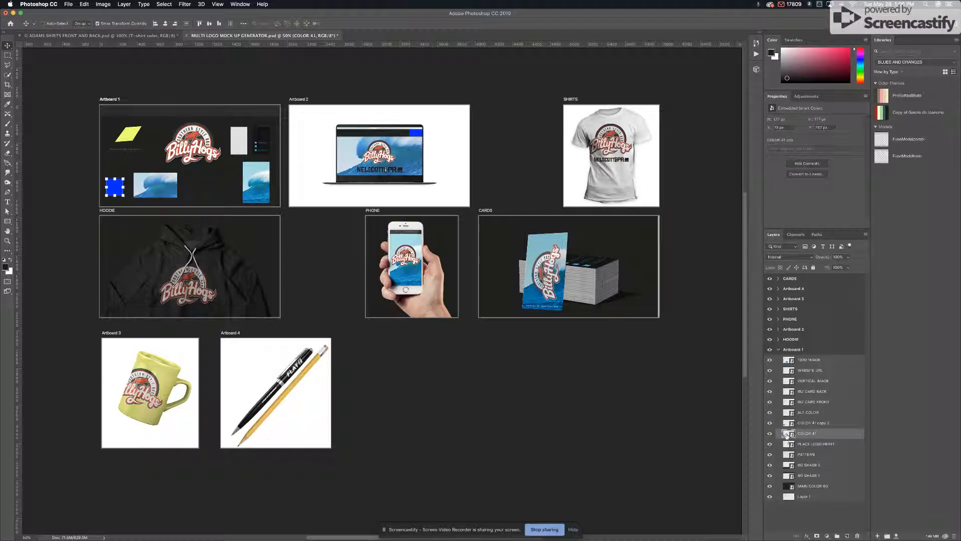
pyautogui.doubleClick(788, 434)
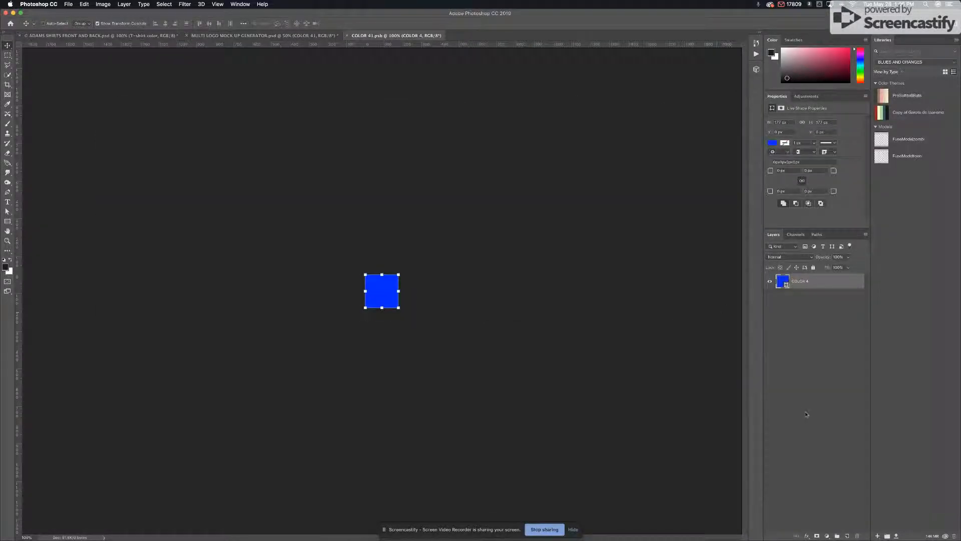
pyautogui.click(262, 35)
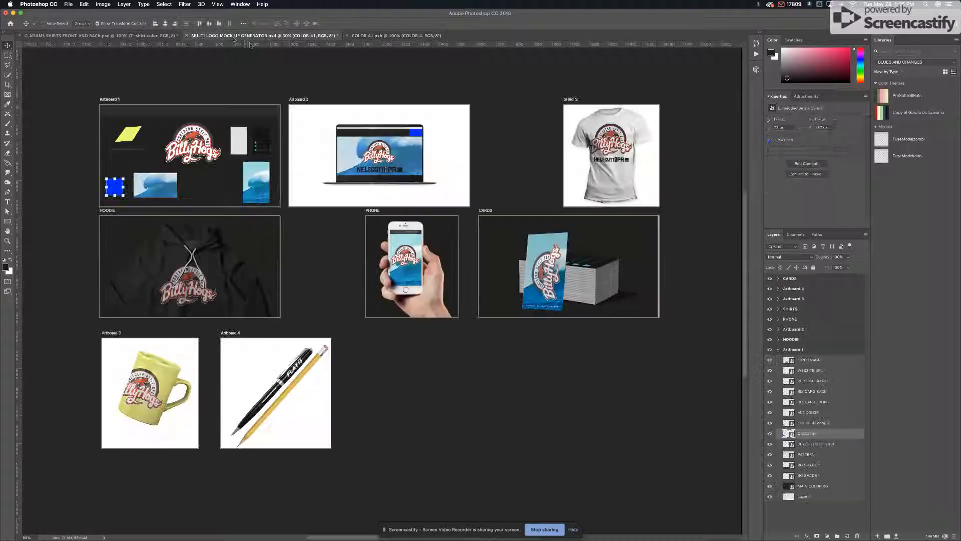
# Set the foreground color to the orange-red dd5041 sampled from the pig in Artboard 1's logo at 100% zoom.
pyautogui.click(34, 536)
pyautogui.write('100')
pyautogui.press('Return')
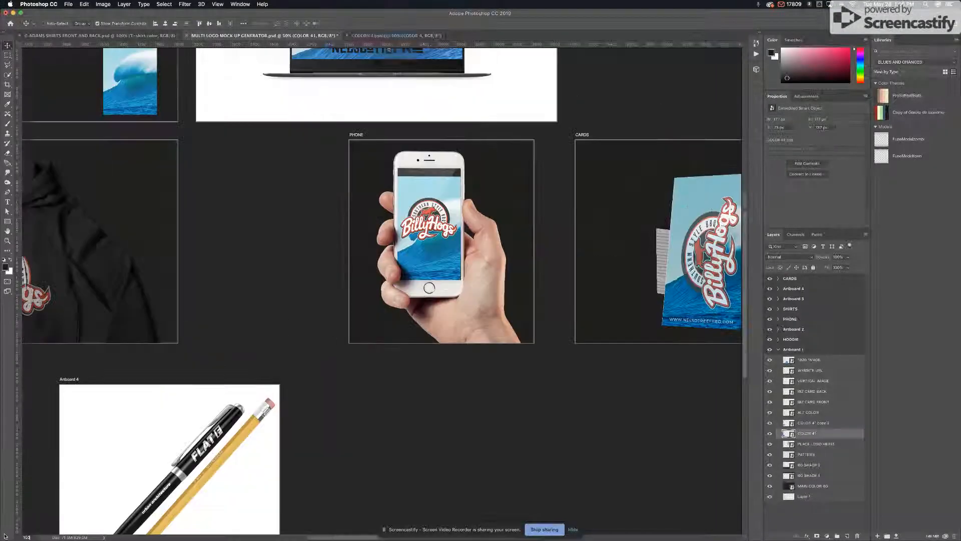
pyautogui.scroll(5, 381, 290)
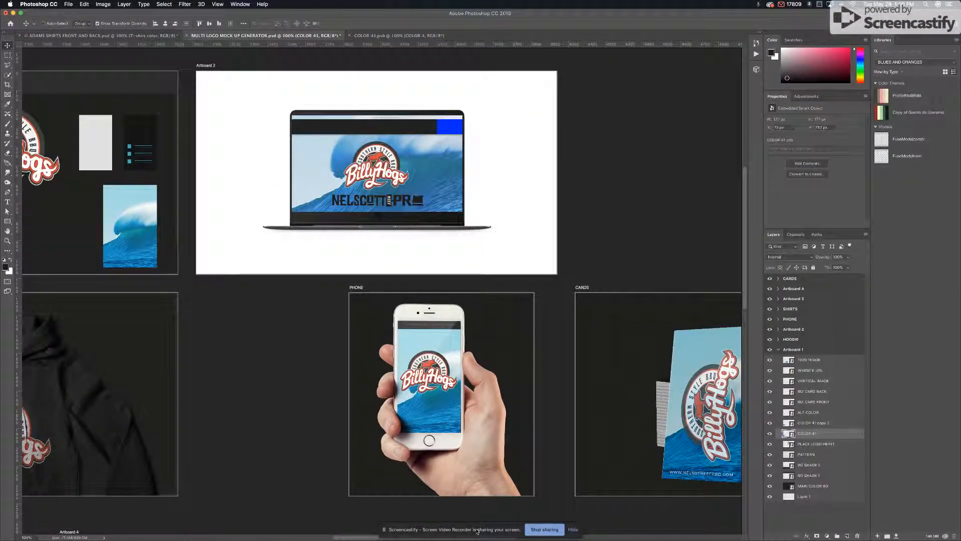
pyautogui.moveTo(476, 530); pyautogui.dragTo(632, 529)
pyautogui.moveTo(464, 538); pyautogui.dragTo(397, 537)
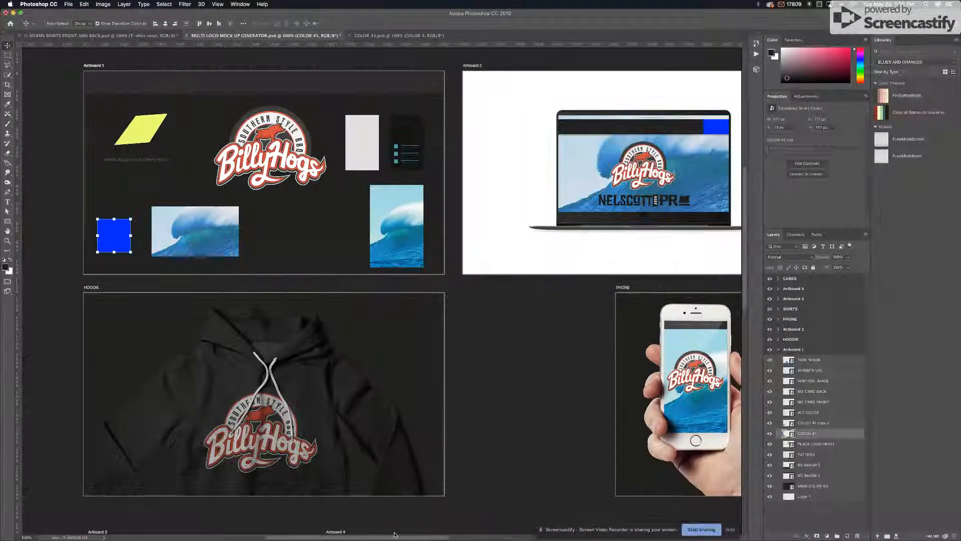
pyautogui.click(5, 265)
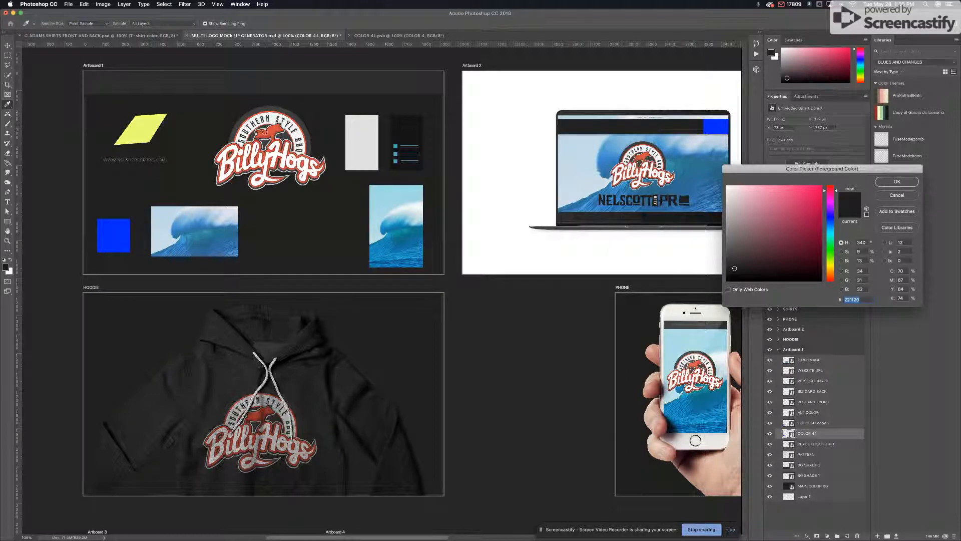
pyautogui.click(267, 133)
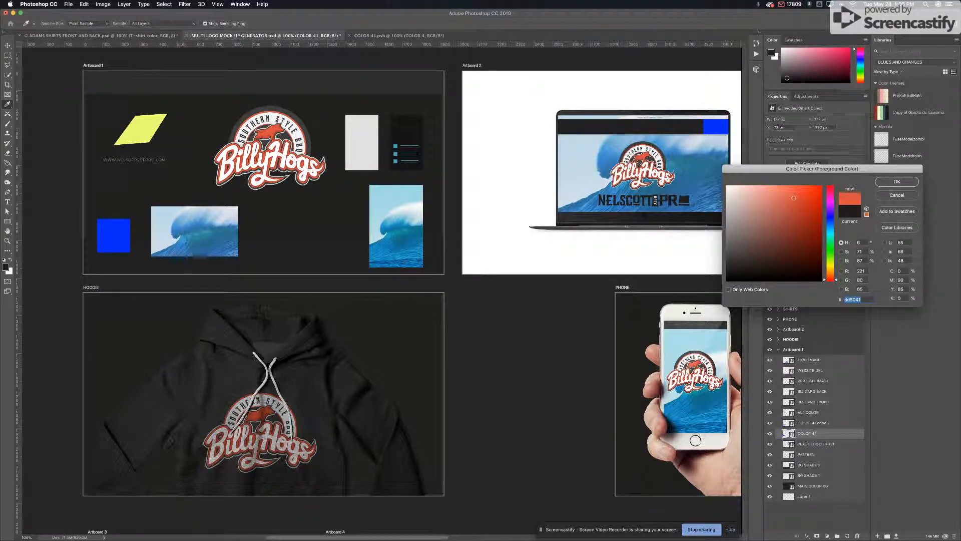
pyautogui.click(897, 182)
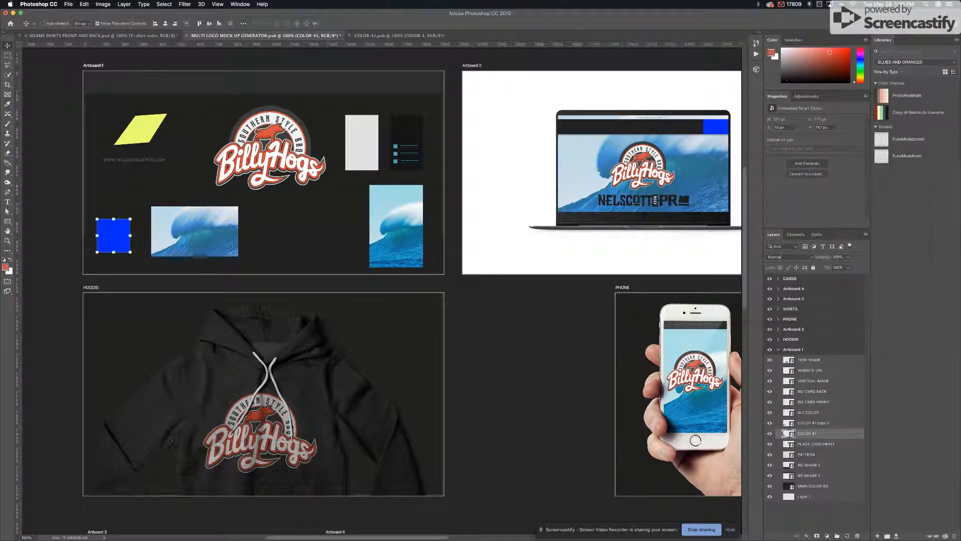
# Change the square's fill in the COLOR #1 smart object to dd5041 and save the smart object.
pyautogui.doubleClick(785, 433)
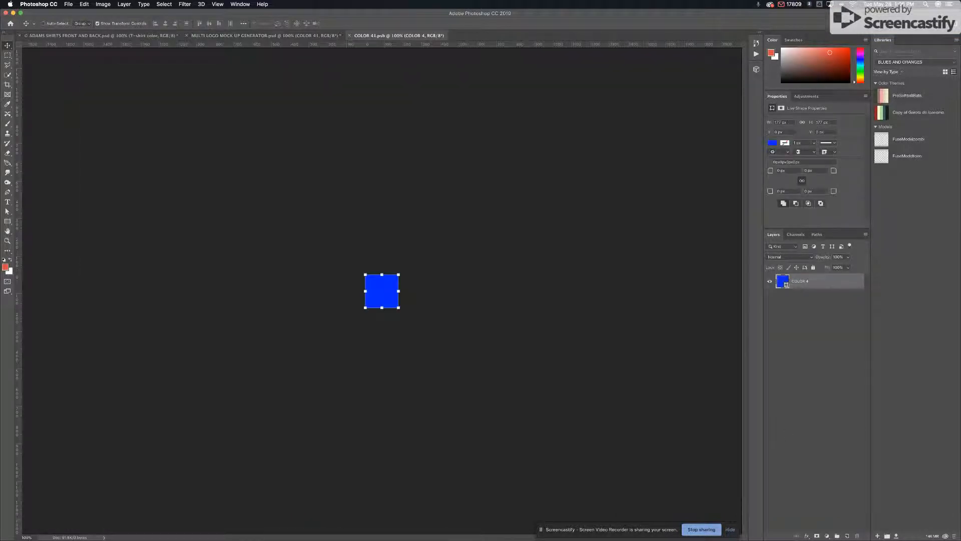
pyautogui.doubleClick(783, 282)
pyautogui.press('super+v')
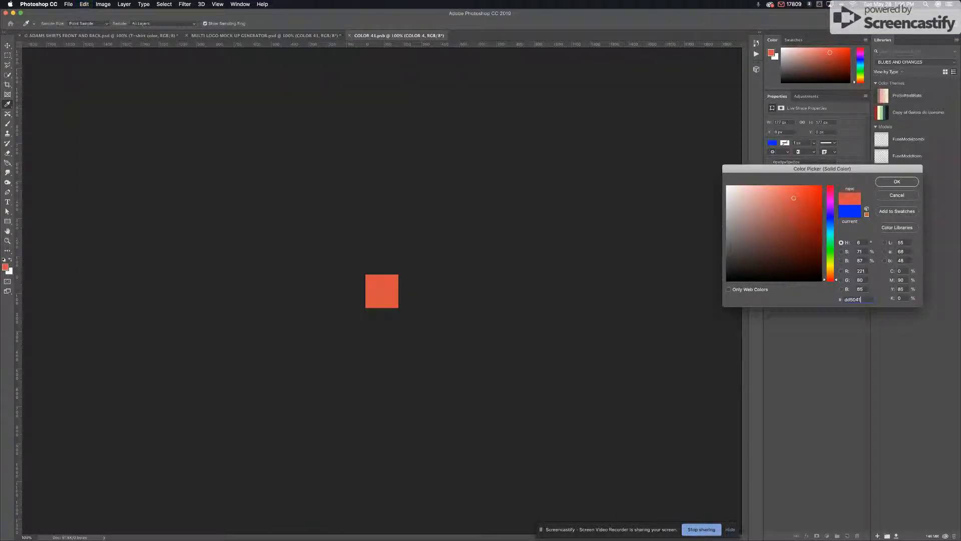
pyautogui.press('Return')
pyautogui.click(68, 4)
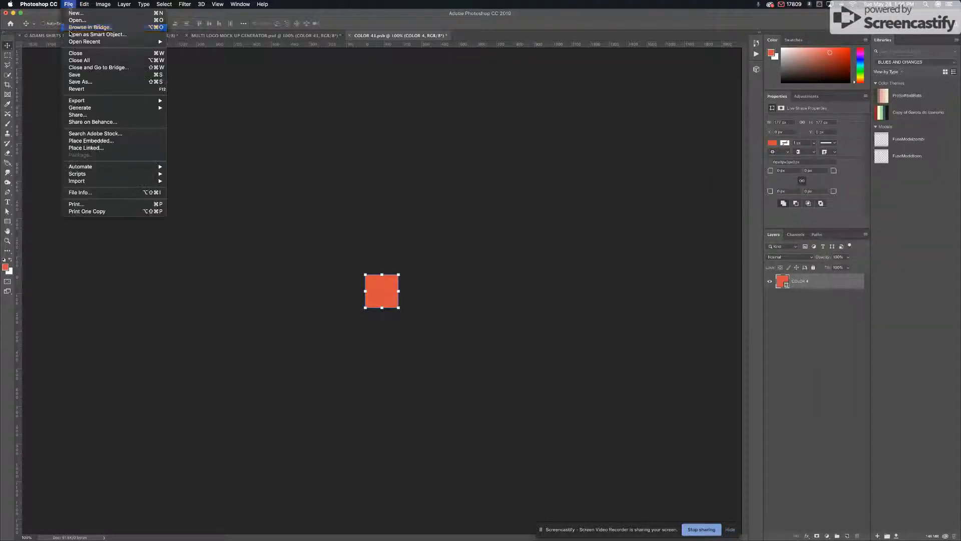
pyautogui.click(74, 75)
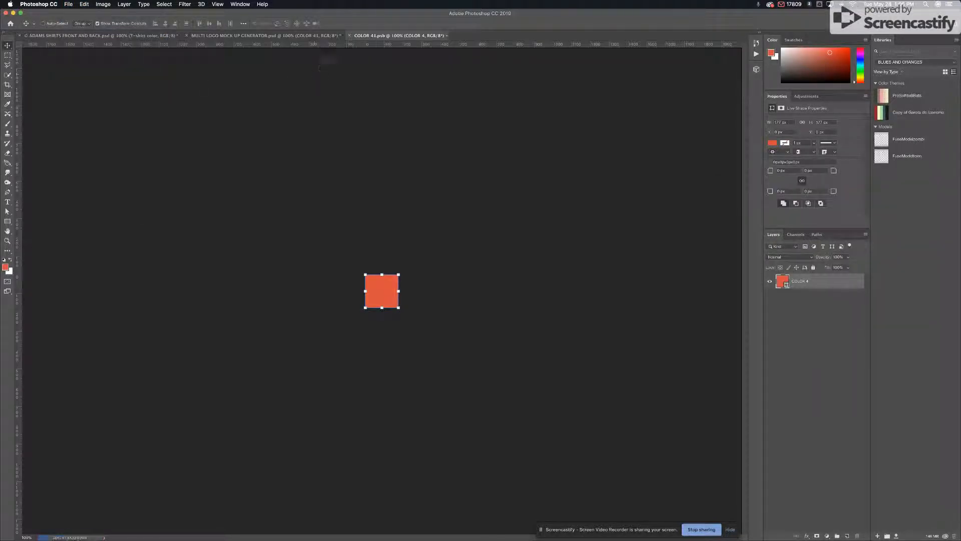
# Close the COLOR #1 smart object and delete the COLOR #1 copy 2 layer from Artboard 1.
pyautogui.click(350, 36)
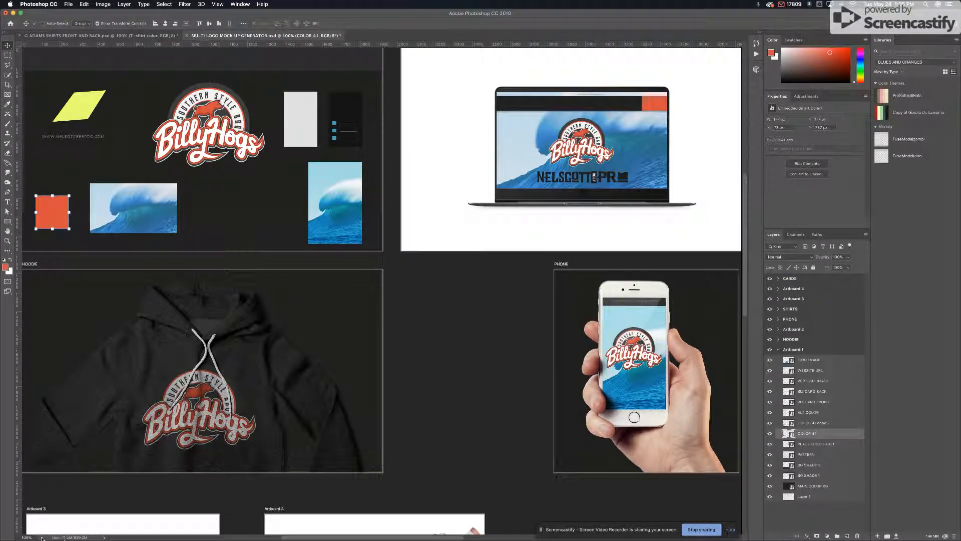
pyautogui.moveTo(41, 538); pyautogui.dragTo(7, 536)
pyautogui.write('60')
pyautogui.press('Return')
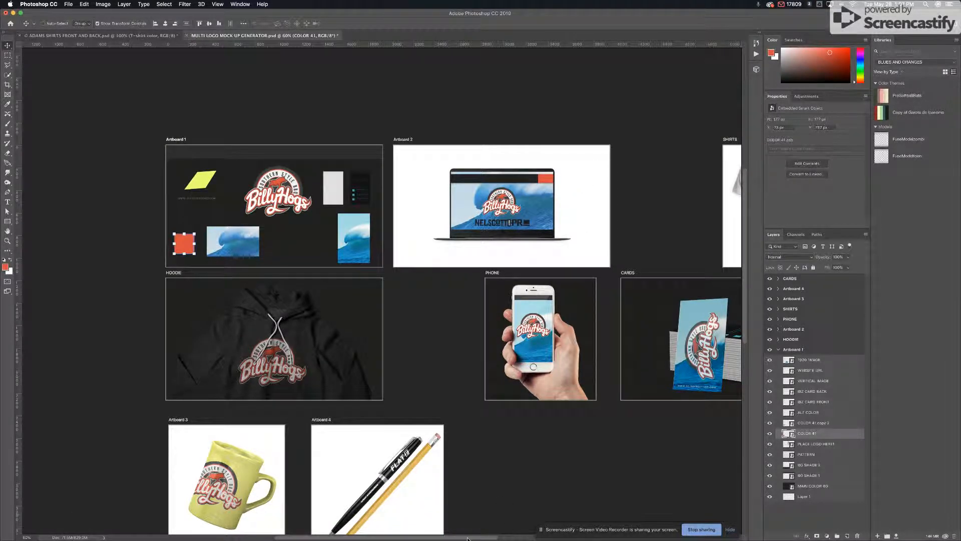
pyautogui.moveTo(498, 537)
pyautogui.mouseDown()
pyautogui.moveTo(538, 537)
pyautogui.moveTo(482, 536)
pyautogui.mouseUp()
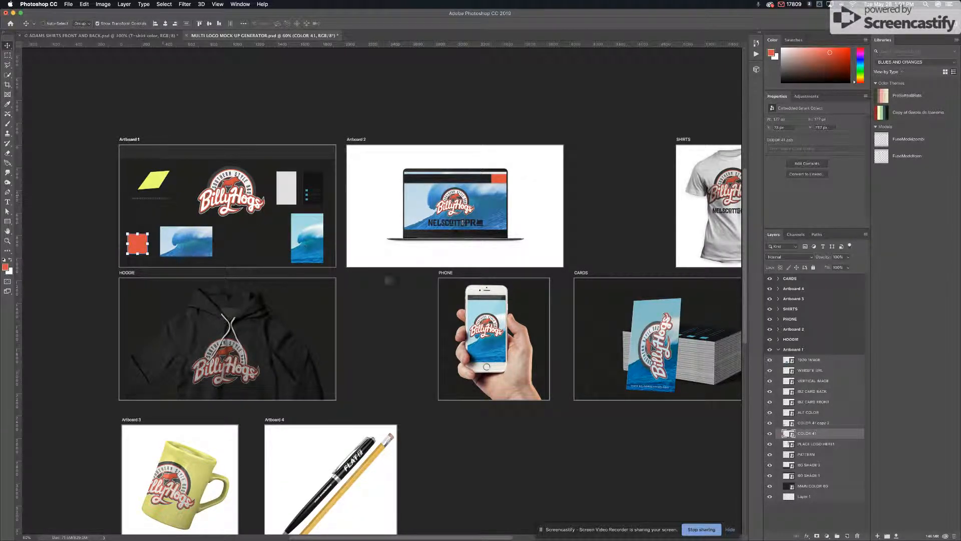
pyautogui.click(811, 423)
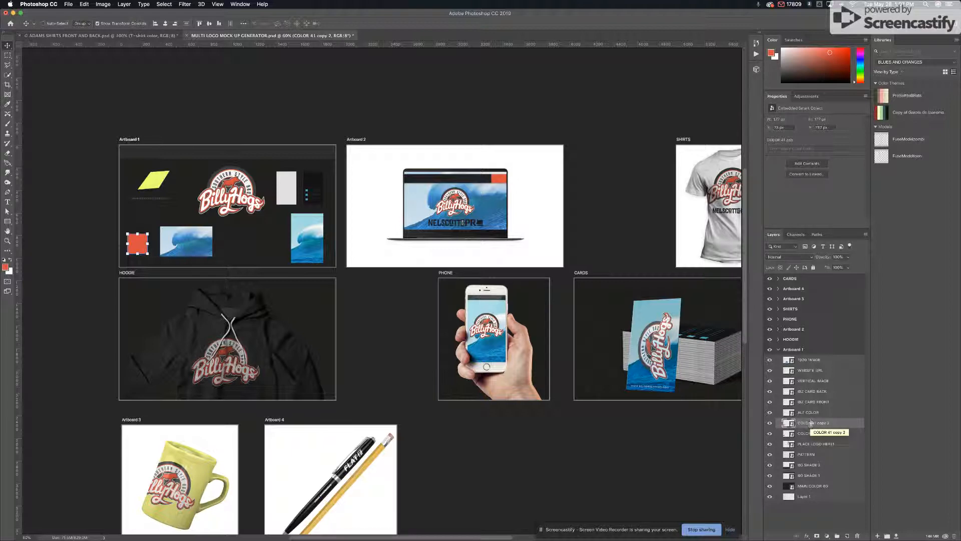
pyautogui.press('Delete')
# Open the ALT COLOR smart object's contents from Artboard 1 and go back to the mock-up document.
pyautogui.click(809, 412)
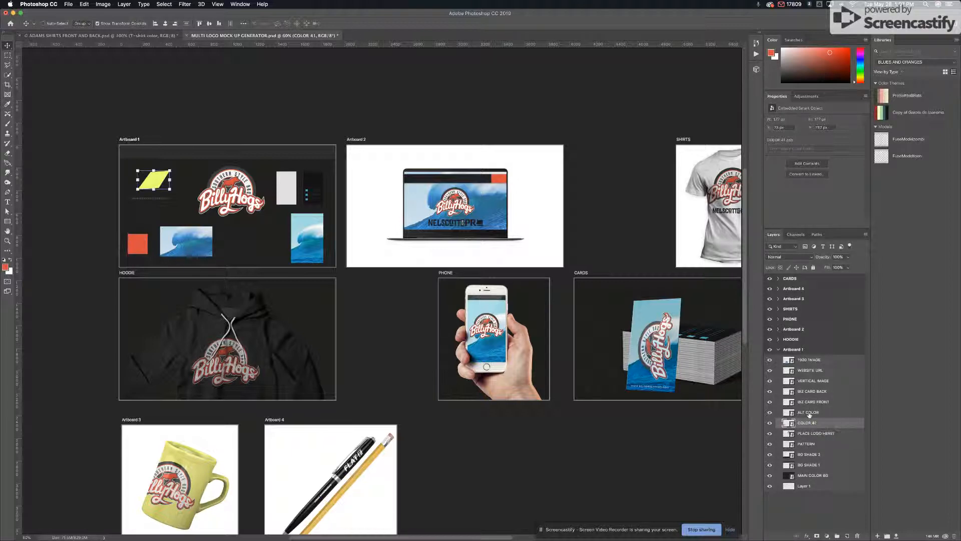
pyautogui.doubleClick(788, 413)
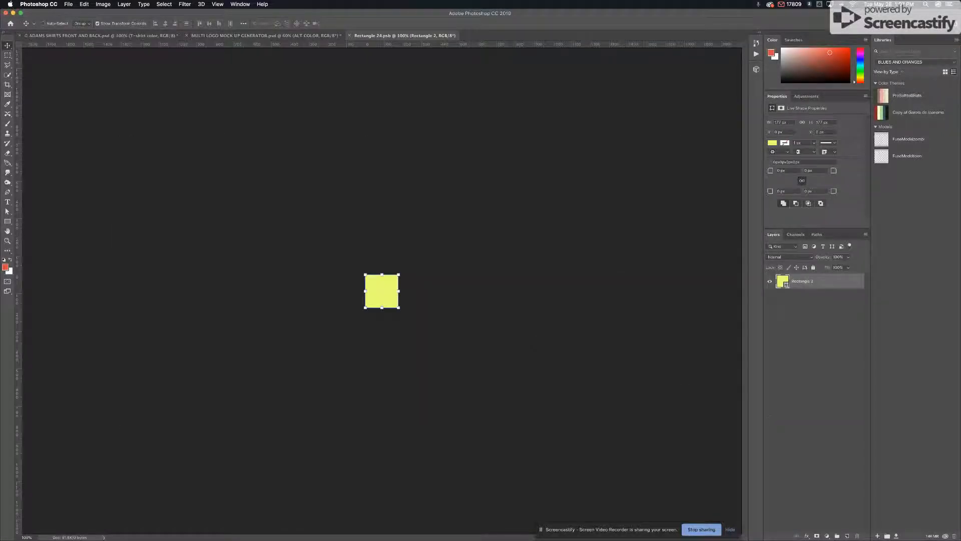
pyautogui.click(275, 35)
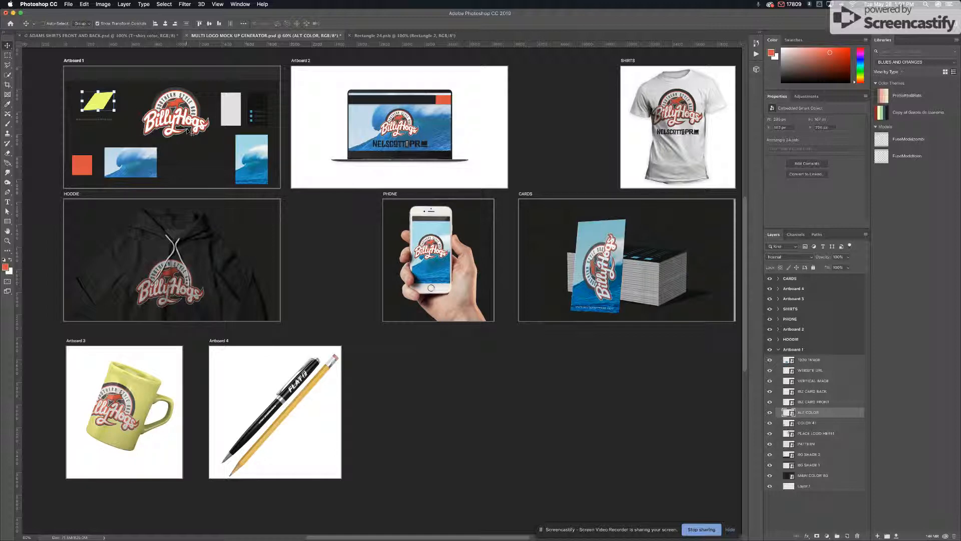
# Set the foreground color to b83d35, a darker shade of the current orange-red.
pyautogui.click(6, 264)
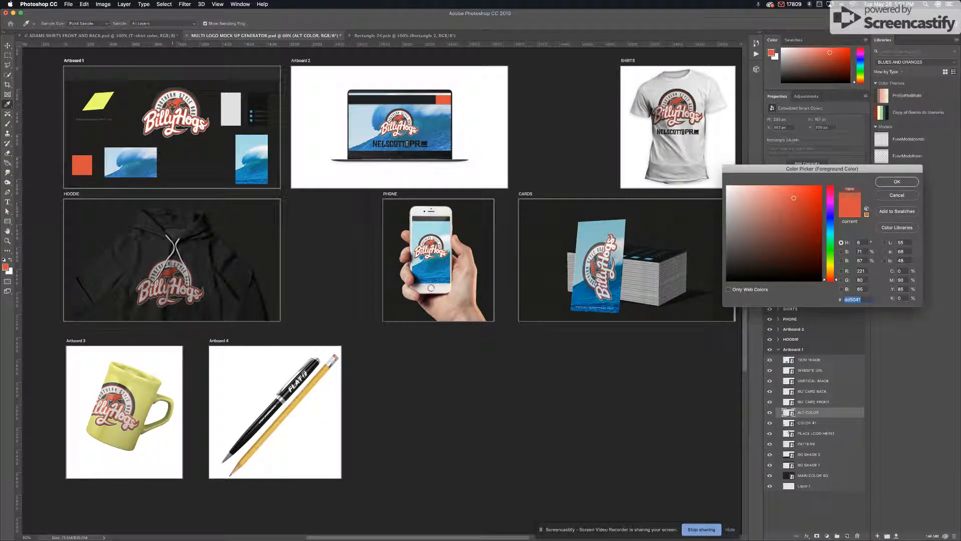
pyautogui.moveTo(794, 198); pyautogui.dragTo(794, 212)
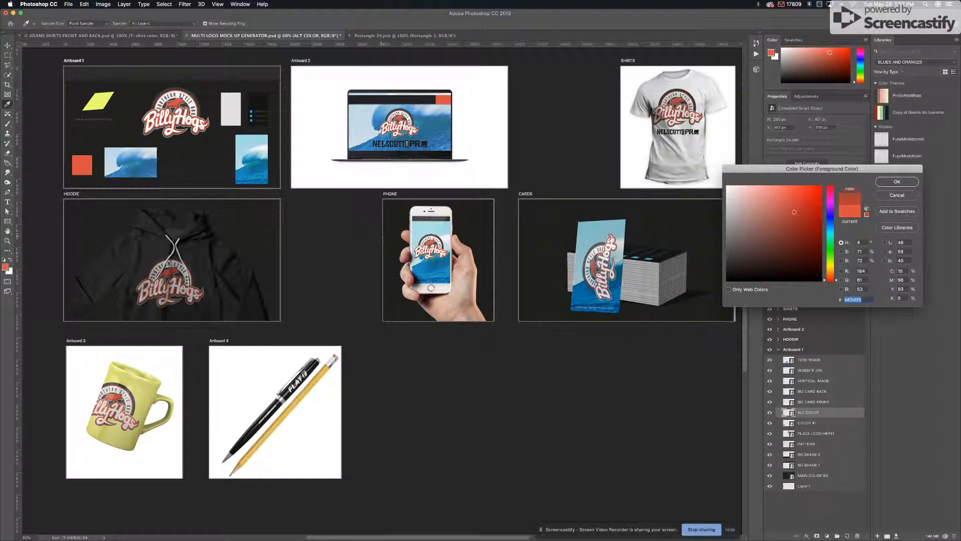
pyautogui.click(885, 181)
pyautogui.press('v')
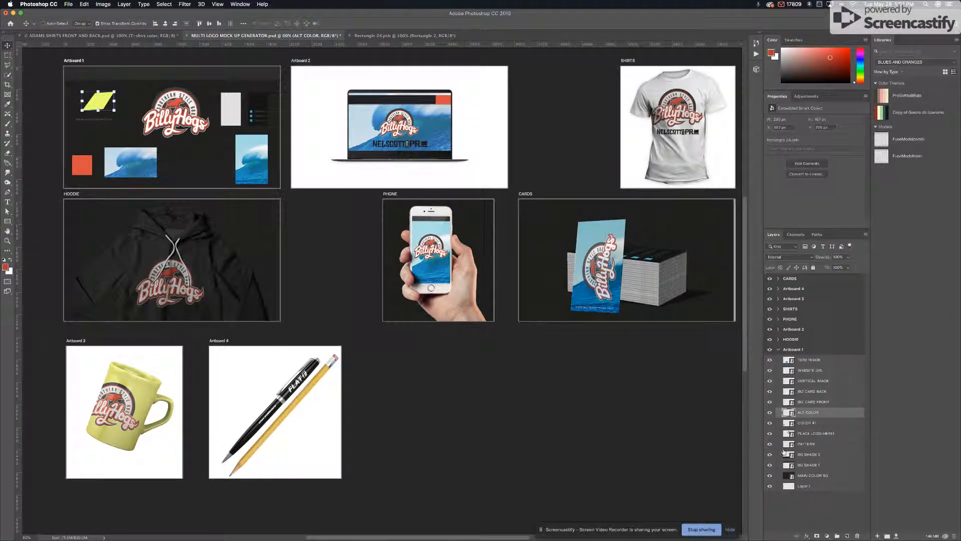
# Change the square's fill in the ALT COLOR smart object to b83d35, then save and close the smart object.
pyautogui.doubleClick(790, 413)
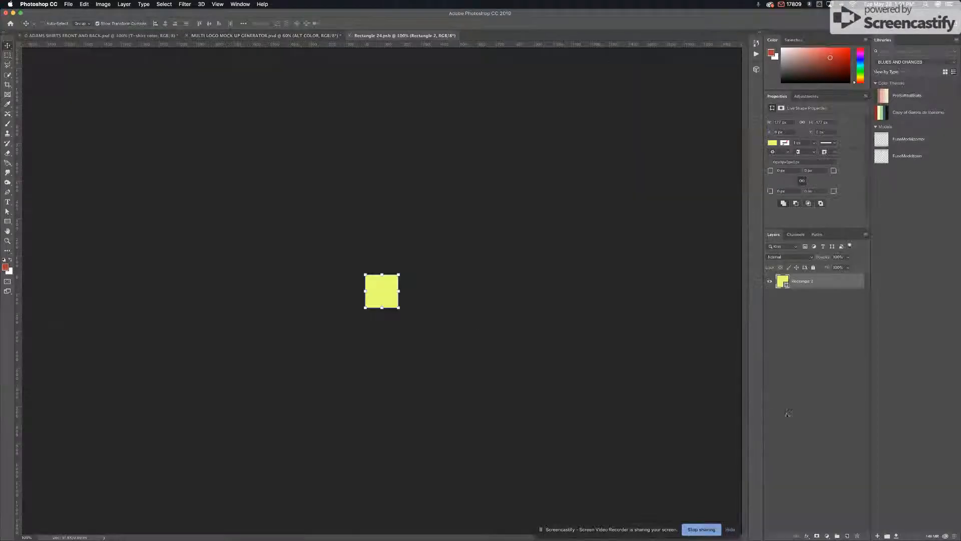
pyautogui.doubleClick(780, 281)
pyautogui.write('b83d35')
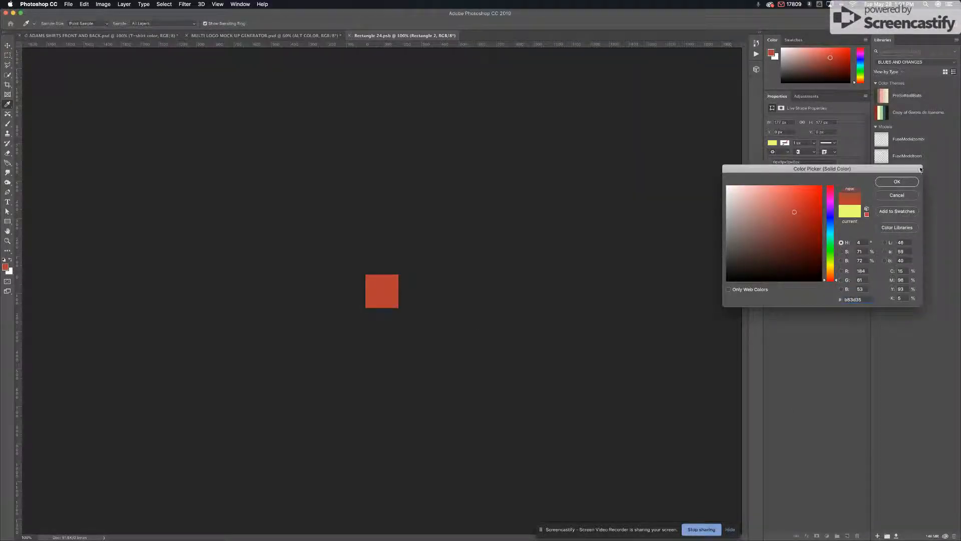
pyautogui.click(908, 185)
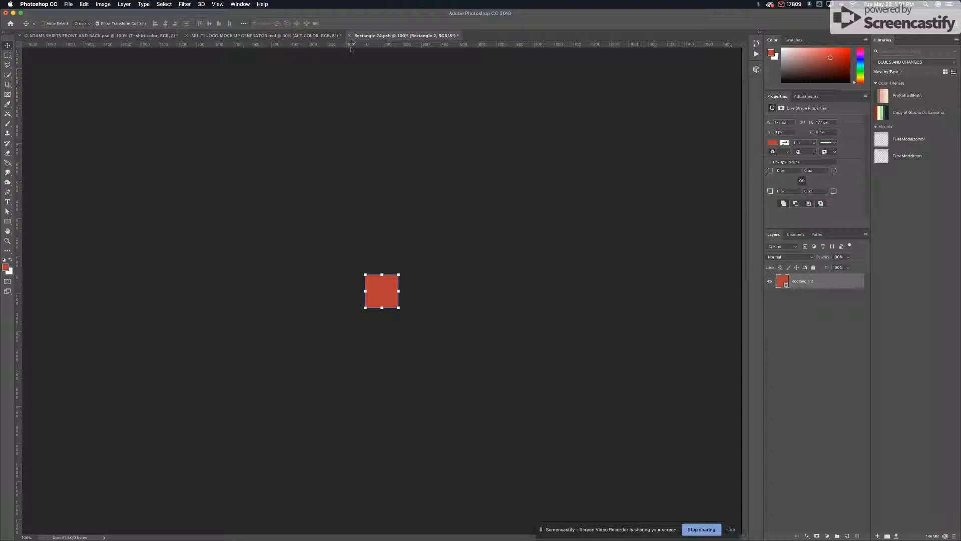
pyautogui.click(68, 4)
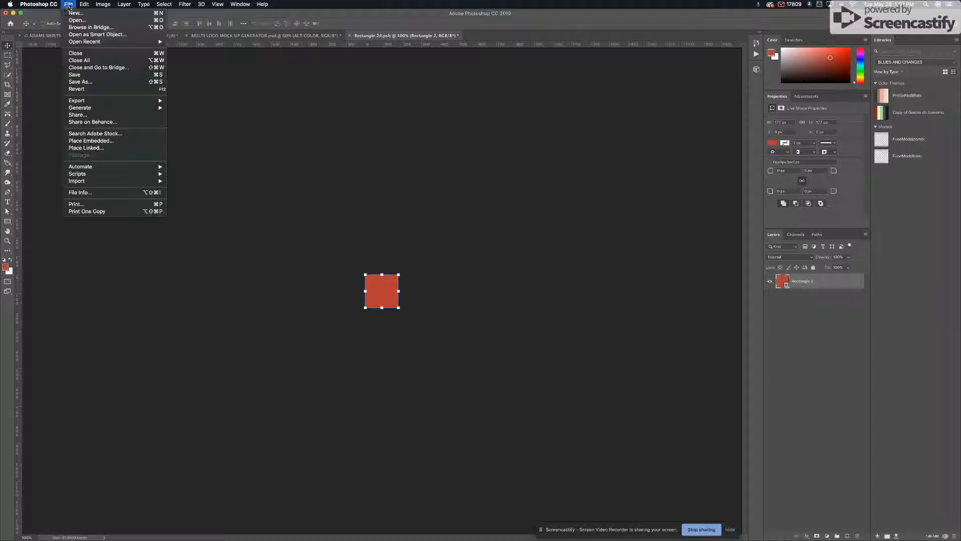
pyautogui.click(75, 74)
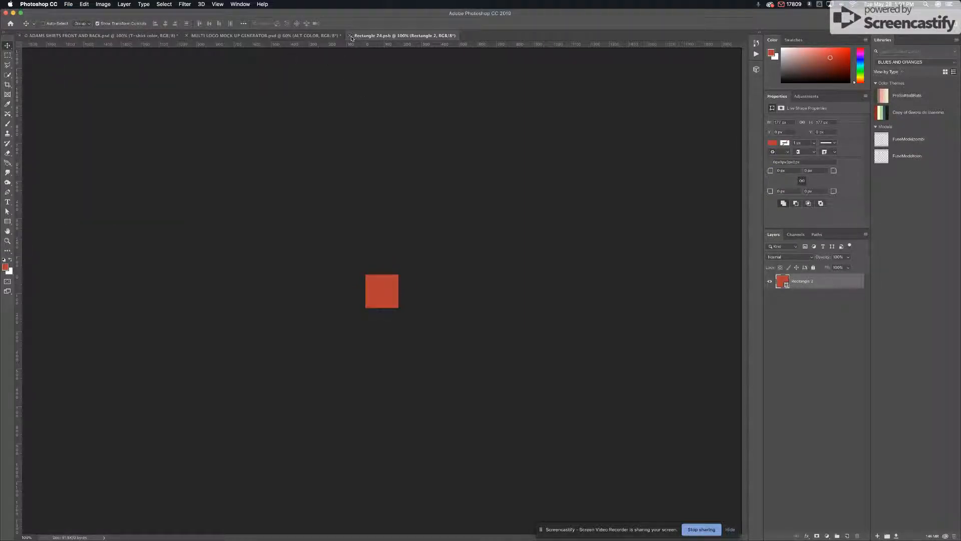
pyautogui.click(350, 35)
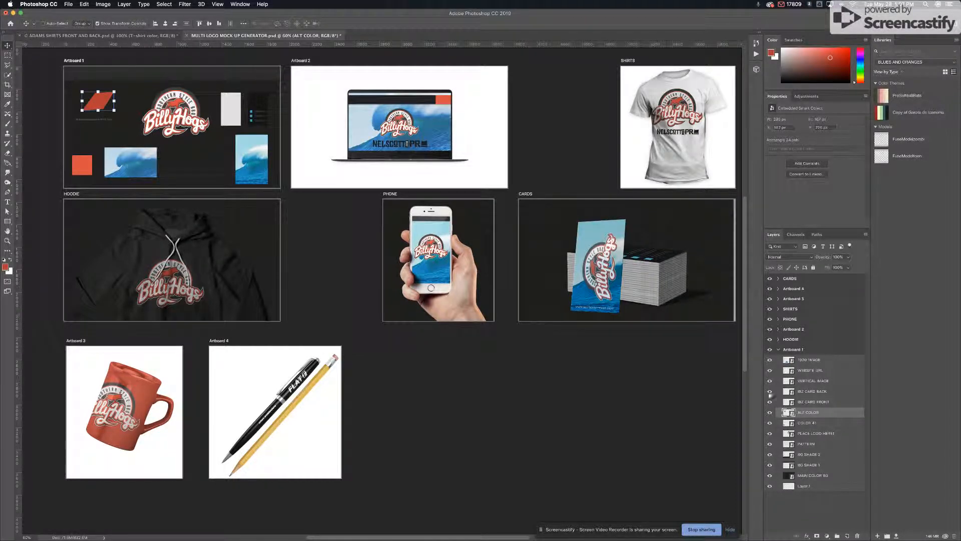
# Change the square's fill in the ALT COLOR smart object to dark gray (RGB 31, 31, 31), then save and close it.
pyautogui.doubleClick(787, 412)
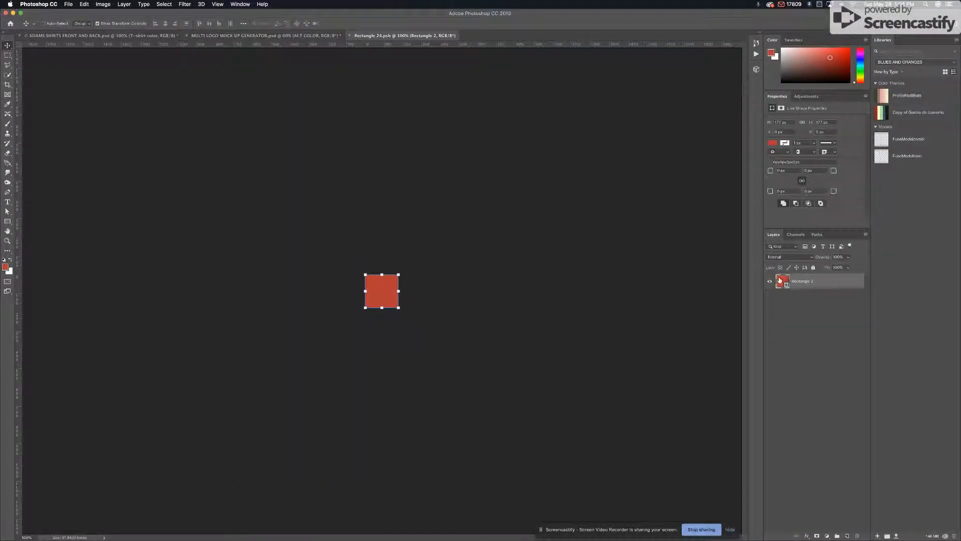
pyautogui.doubleClick(780, 281)
pyautogui.click(745, 263)
pyautogui.moveTo(724, 267); pyautogui.dragTo(719, 270)
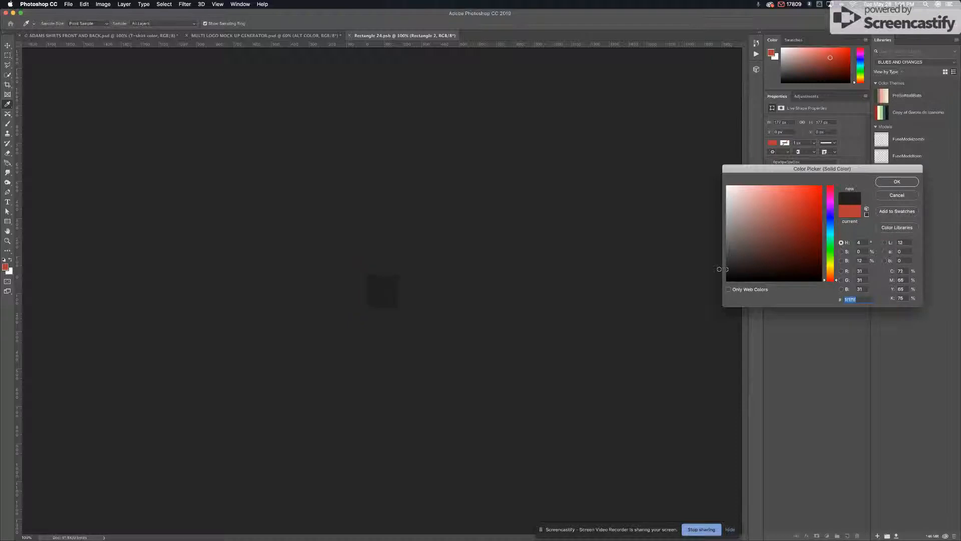
pyautogui.click(897, 181)
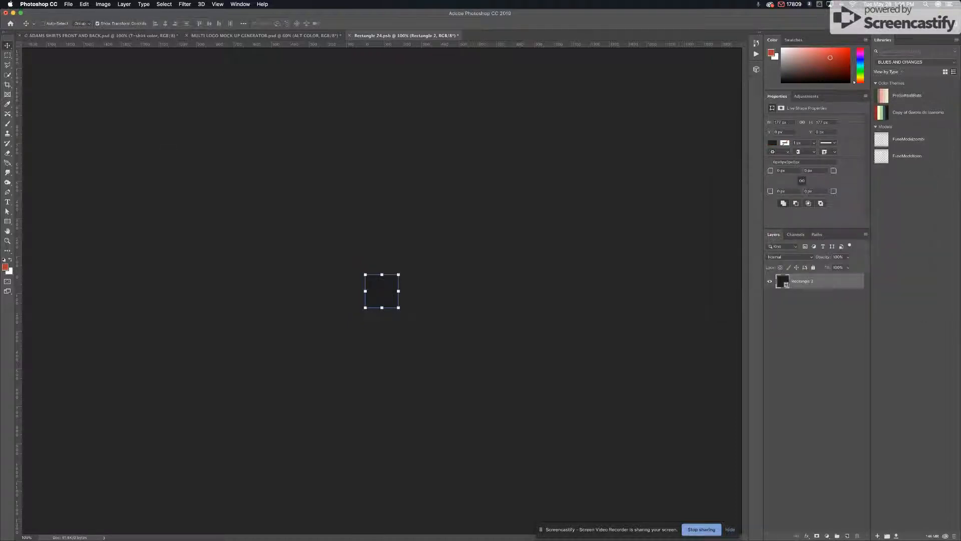
pyautogui.click(68, 4)
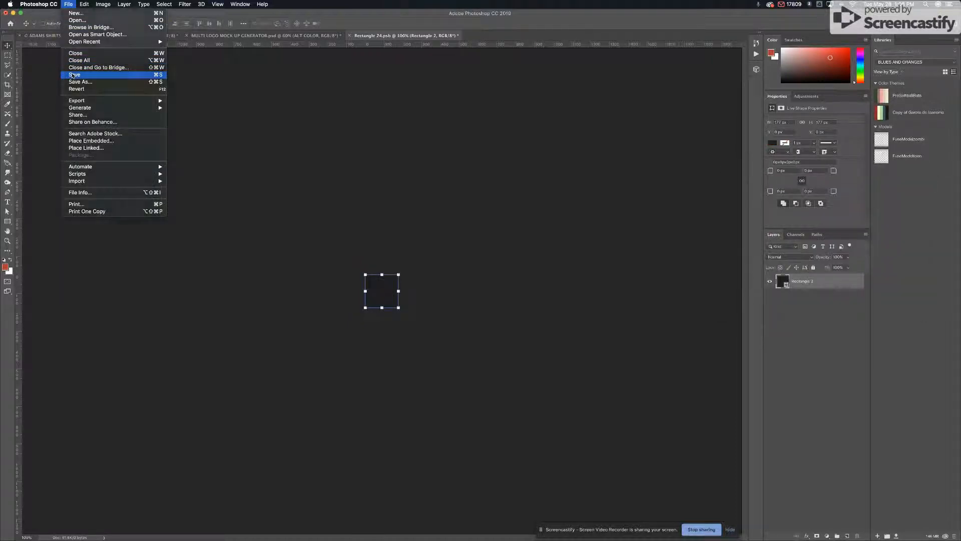
pyautogui.click(115, 77)
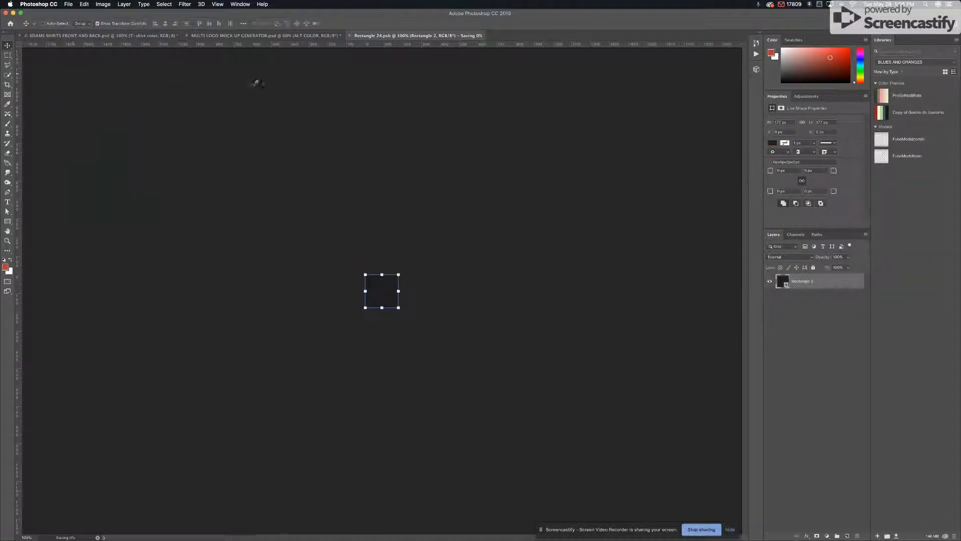
pyautogui.click(350, 35)
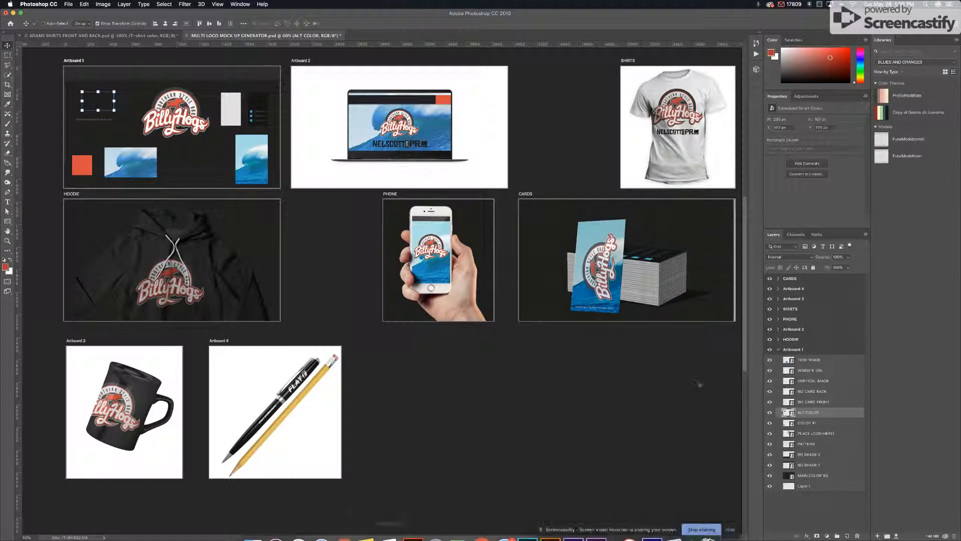
# Check which items in Artboard 1 the BIZ CARD FRONT, VERTICAL IMAGE and 1920 IMAGE layers correspond to.
pyautogui.click(806, 403)
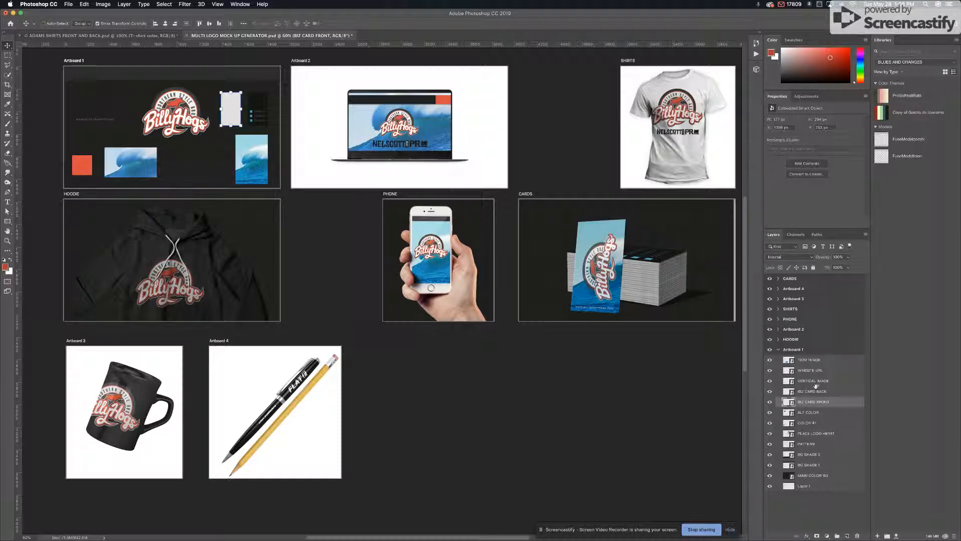
pyautogui.click(814, 381)
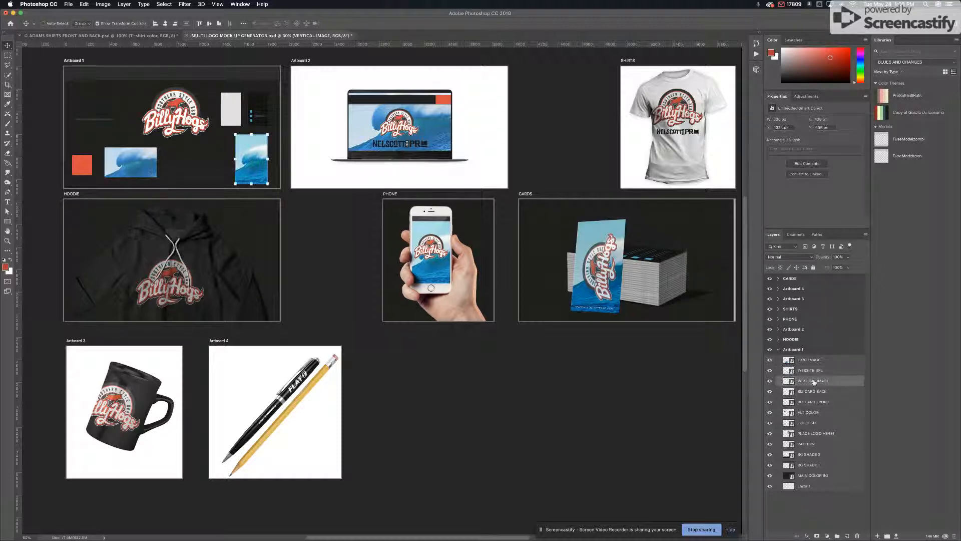
pyautogui.click(813, 361)
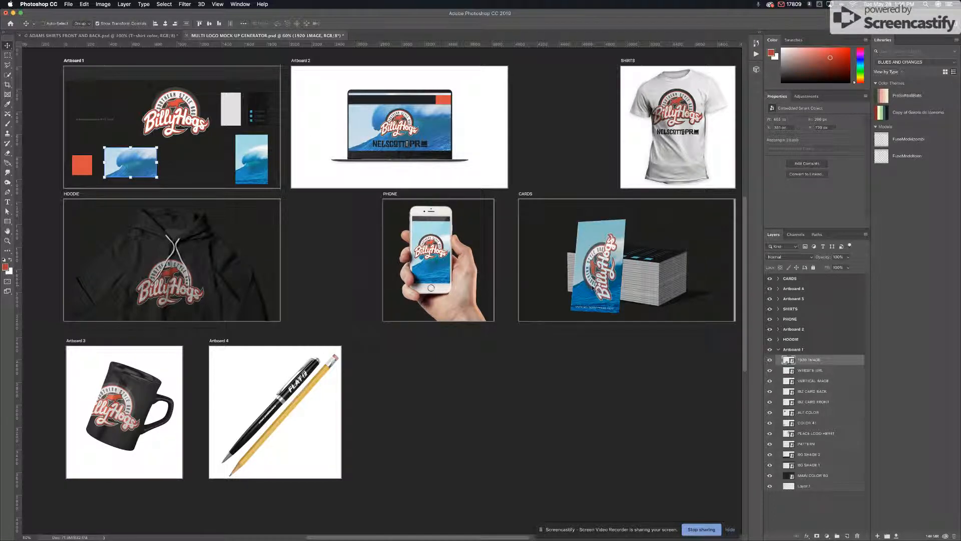
pyautogui.click(808, 381)
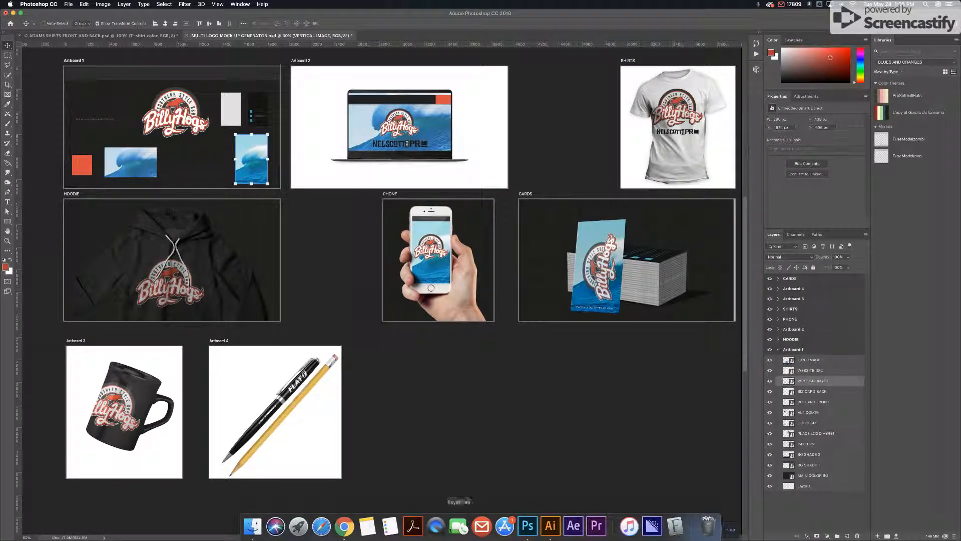
# Switch to Google Chrome and search Google for PULLED PORK SANDWICH in a new tab.
pyautogui.click(345, 526)
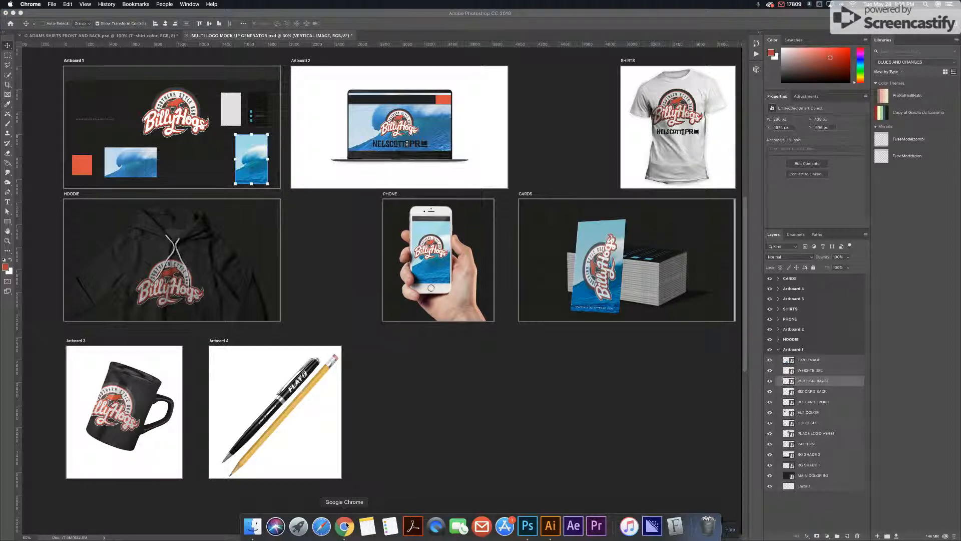
pyautogui.click(345, 526)
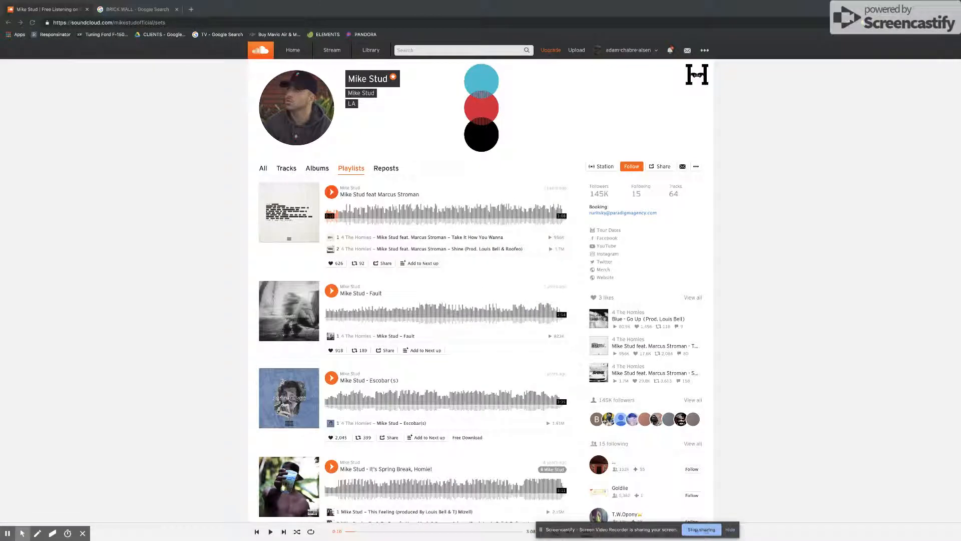
pyautogui.click(191, 9)
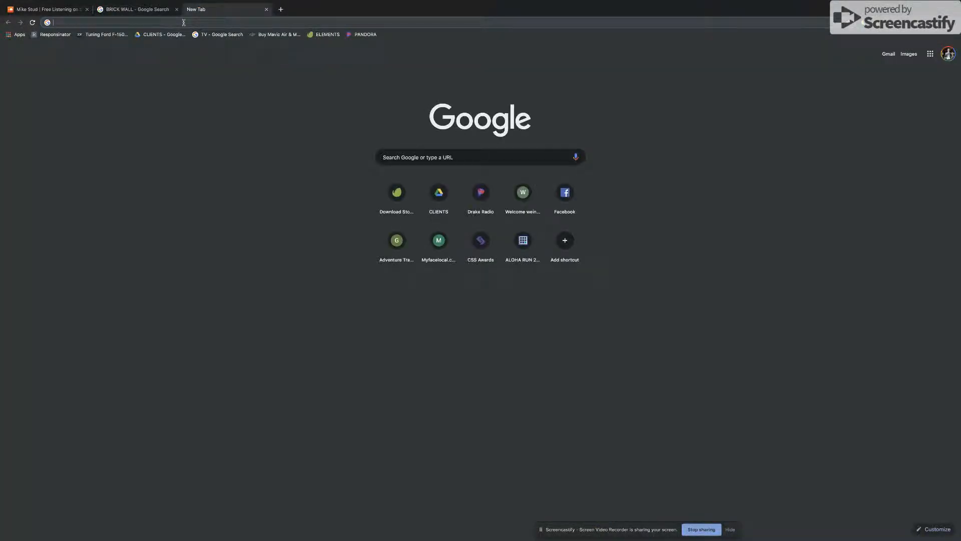
pyautogui.write('P')
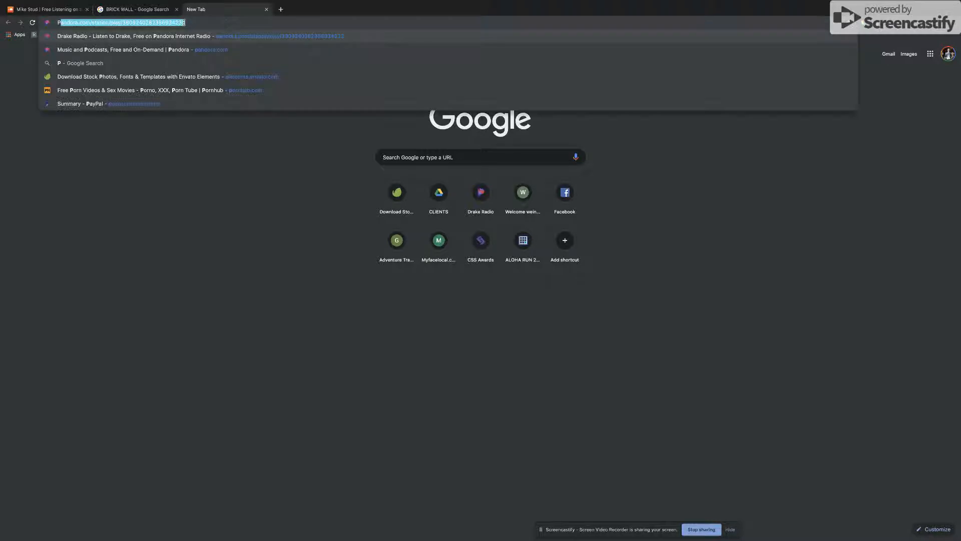
pyautogui.write('ULLED PORK SANDWICH')
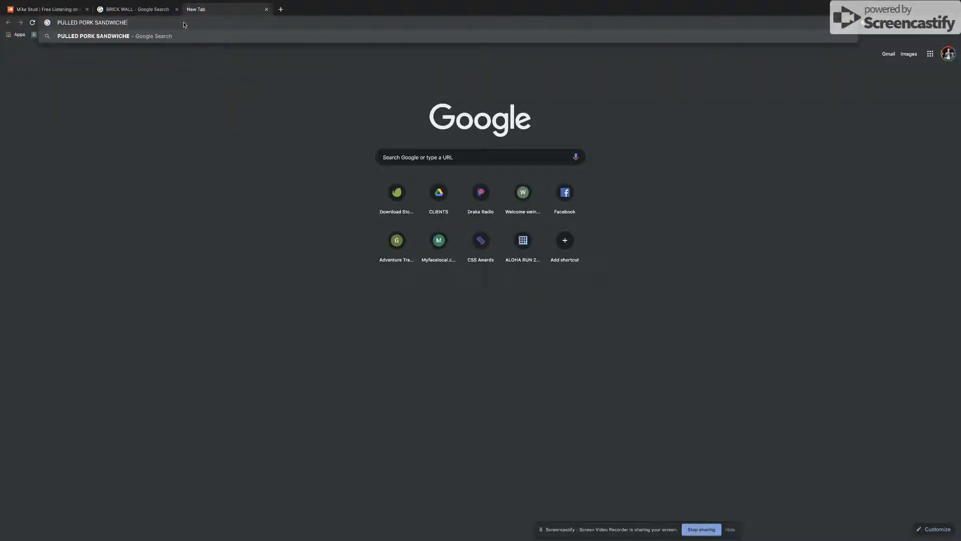
pyautogui.press('Return')
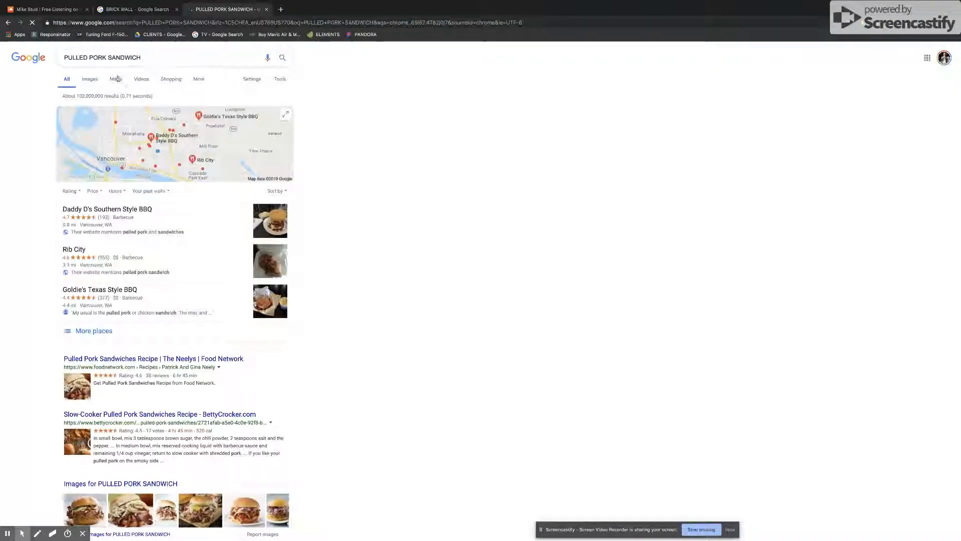
# Show the image results for PULLED PORK SANDWICH, limit them to Large size and look through them.
pyautogui.click(89, 79)
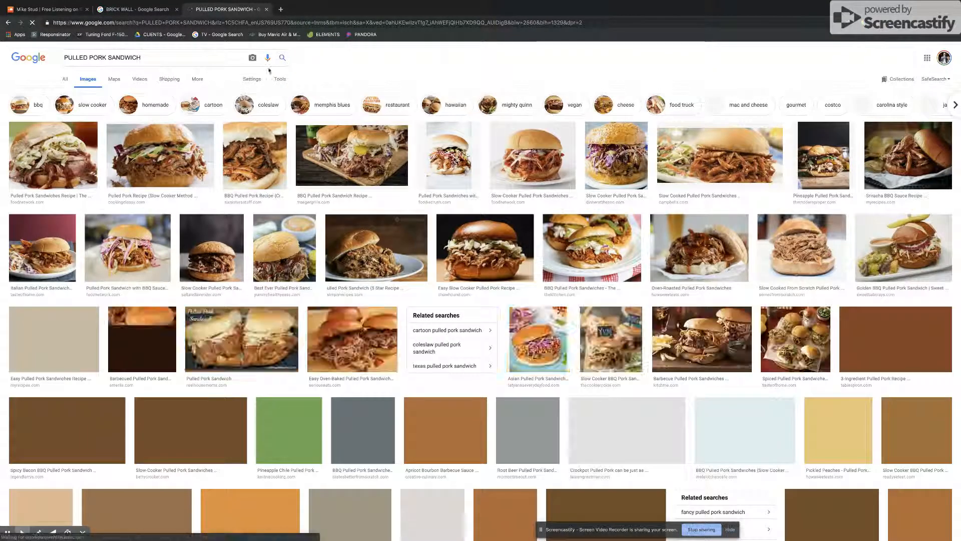
pyautogui.click(278, 79)
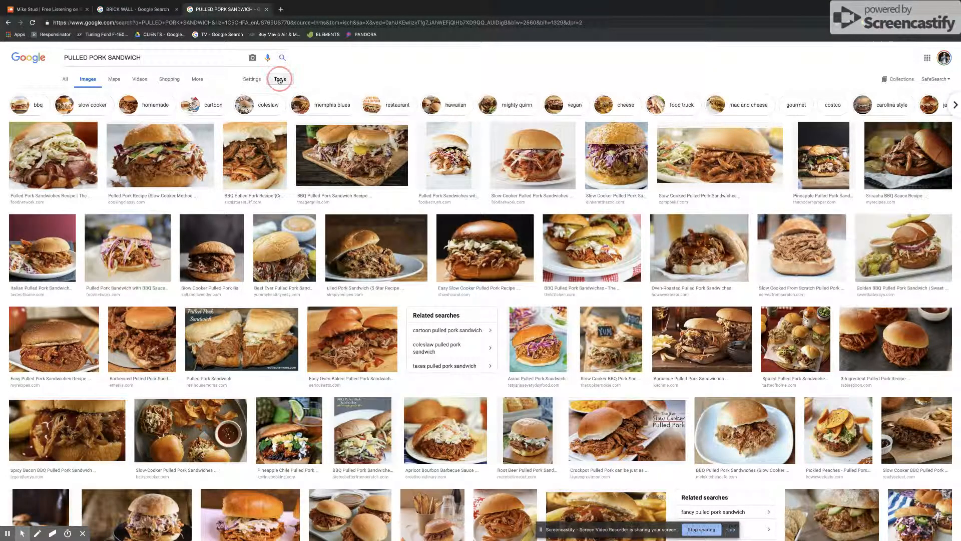
pyautogui.click(67, 93)
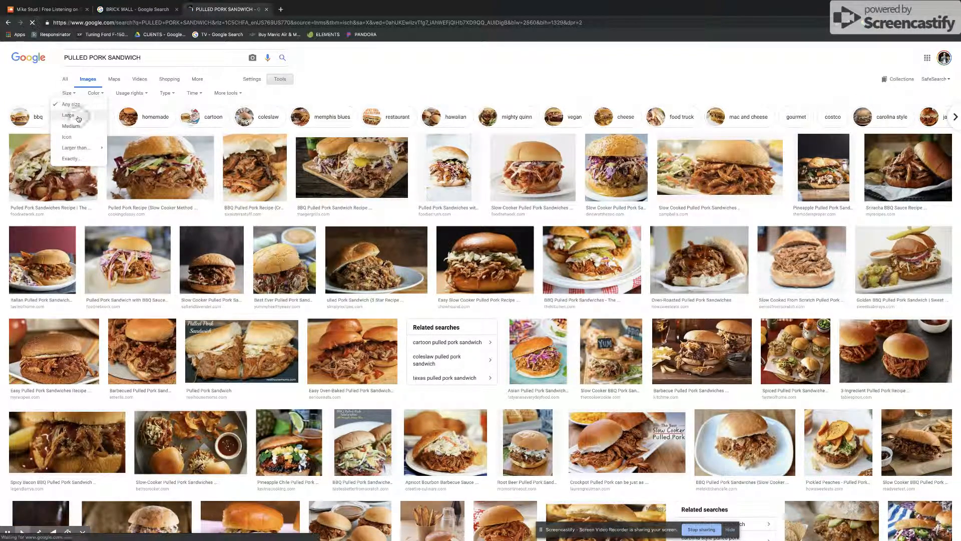
pyautogui.click(70, 115)
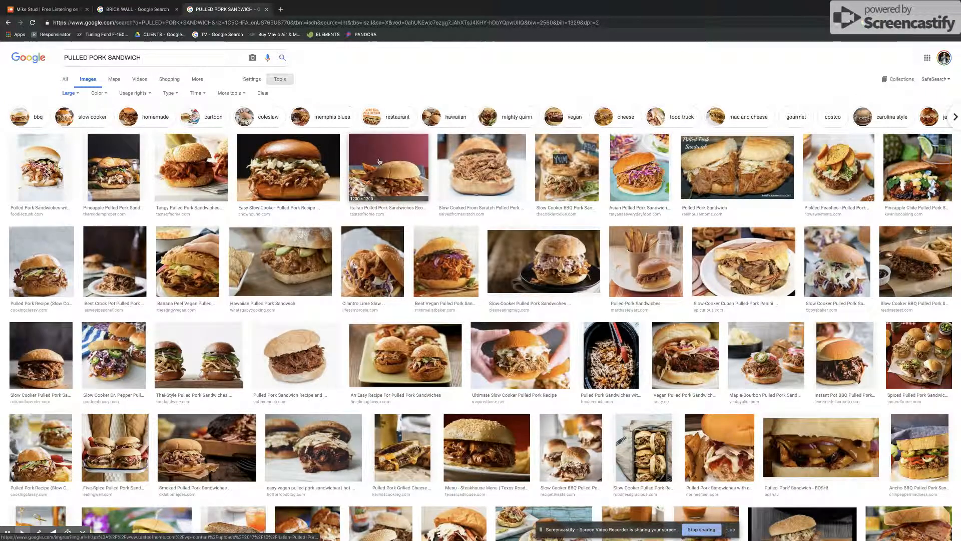
pyautogui.scroll(-4, 354, 189)
pyautogui.scroll(5, 354, 189)
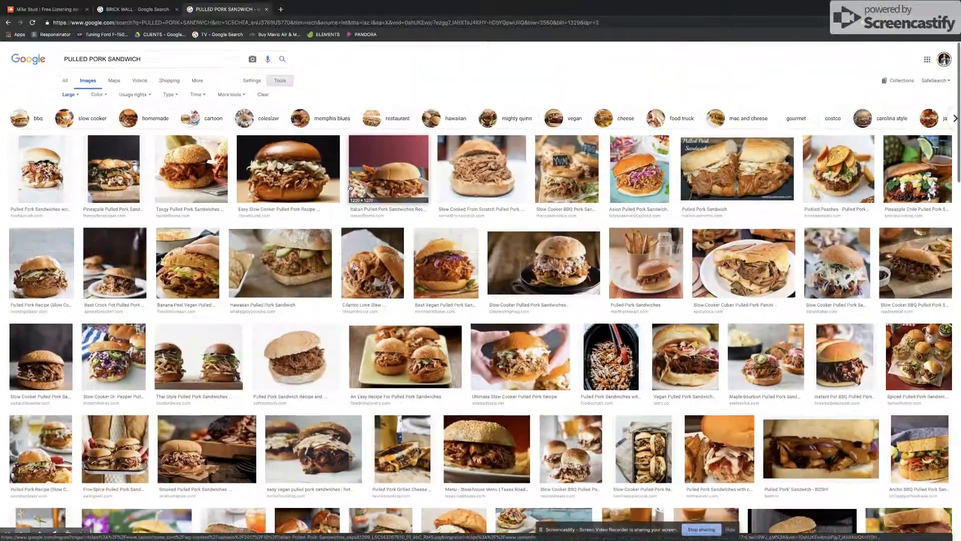
# Replace the image search query with SMOKED MEAT and run the search.
pyautogui.click(143, 57)
pyautogui.hotkey('ctrl', 'a')
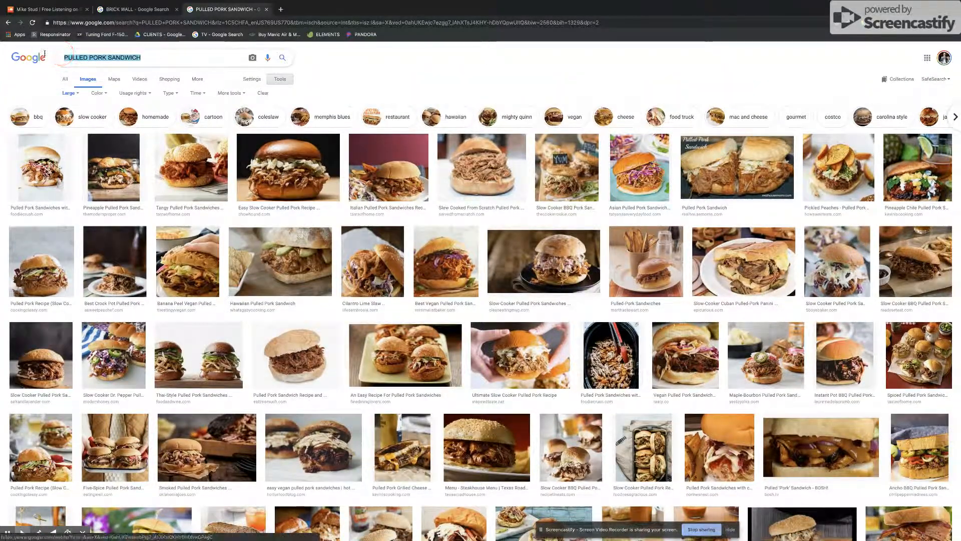
pyautogui.write('SMOKED MEAT')
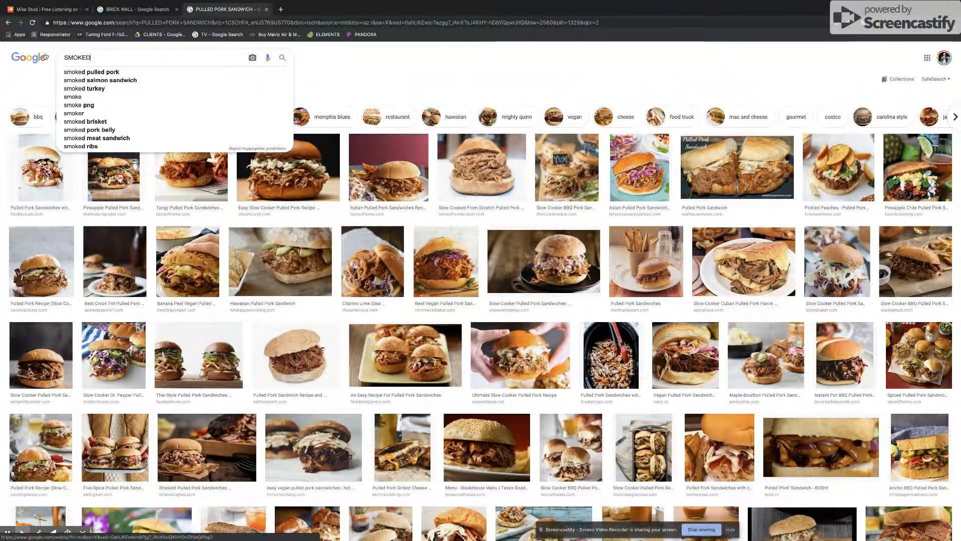
pyautogui.press('Return')
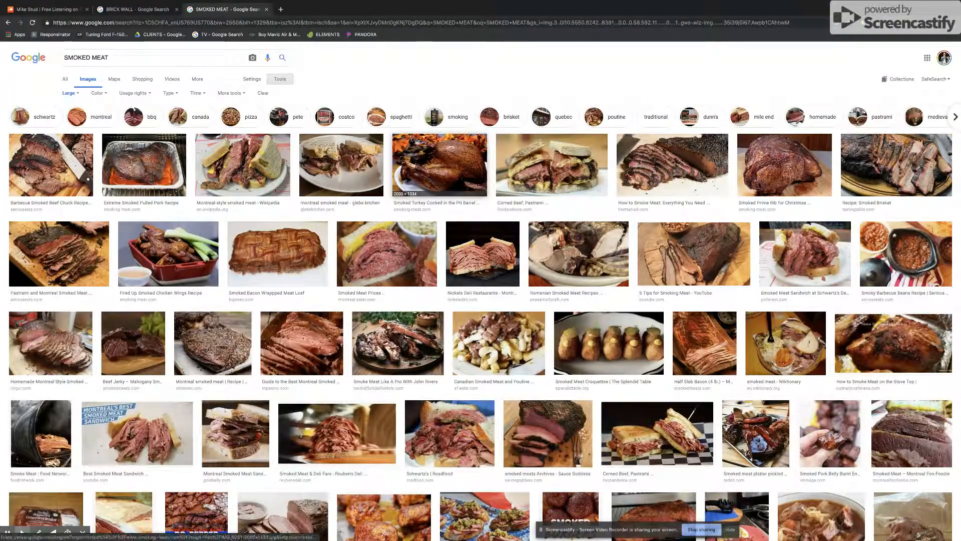
# Examine the SMOKED MEAT image results for a photo suited to the mock-up.
pyautogui.scroll(-1, 421, 164)
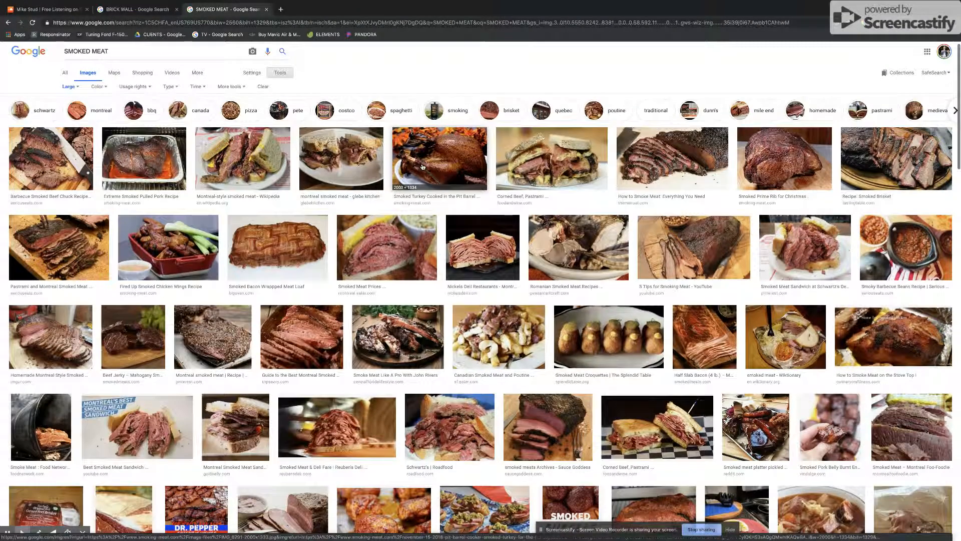
pyautogui.scroll(-15, 422, 166)
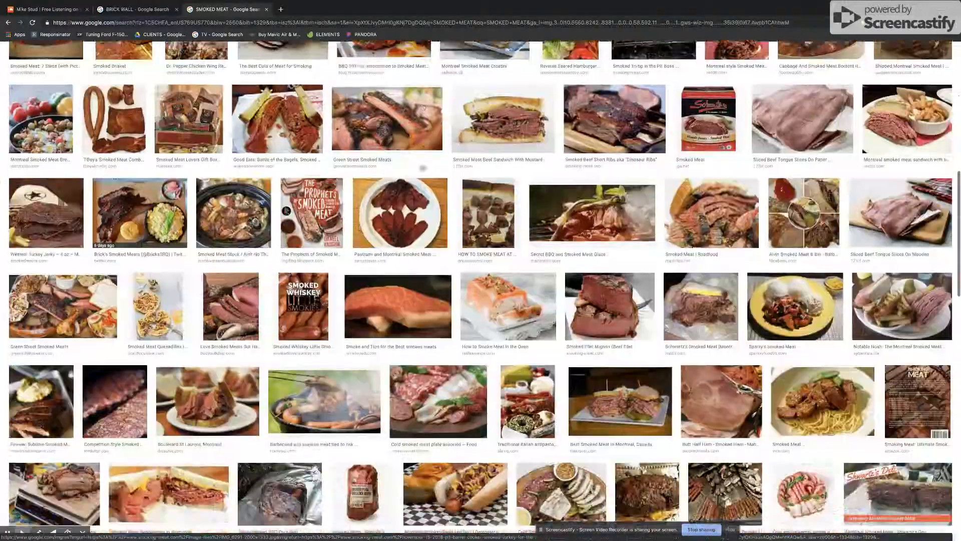
pyautogui.scroll(-10, 424, 171)
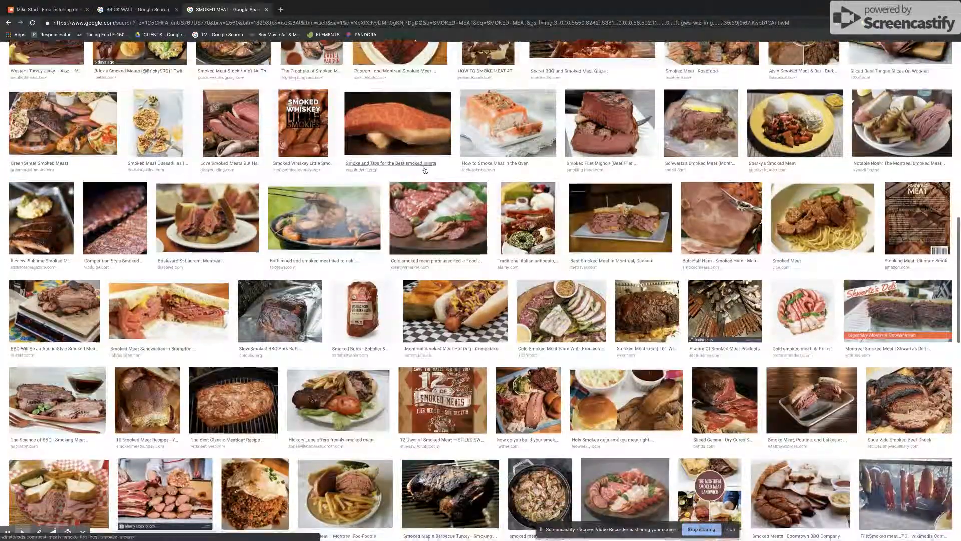
pyautogui.scroll(-5, 425, 171)
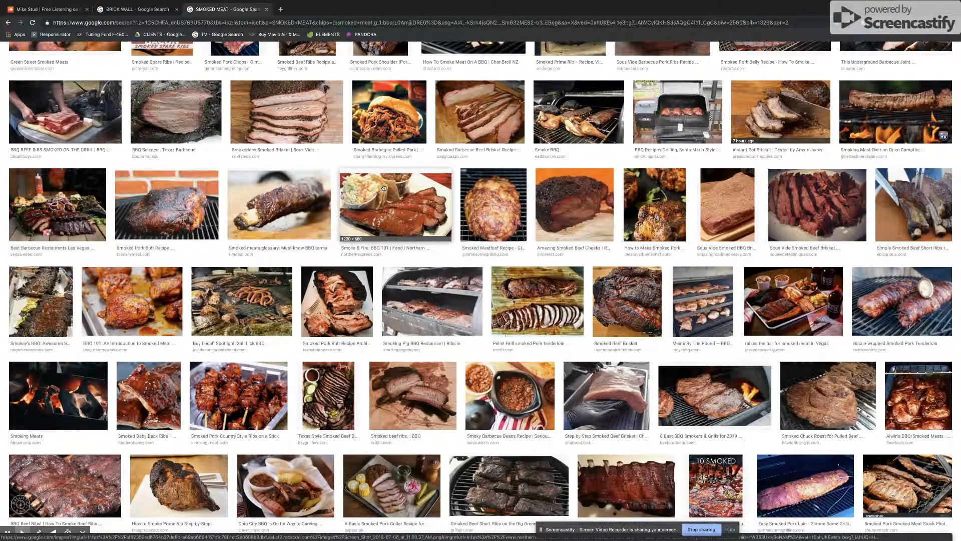
pyautogui.scroll(-5, 384, 187)
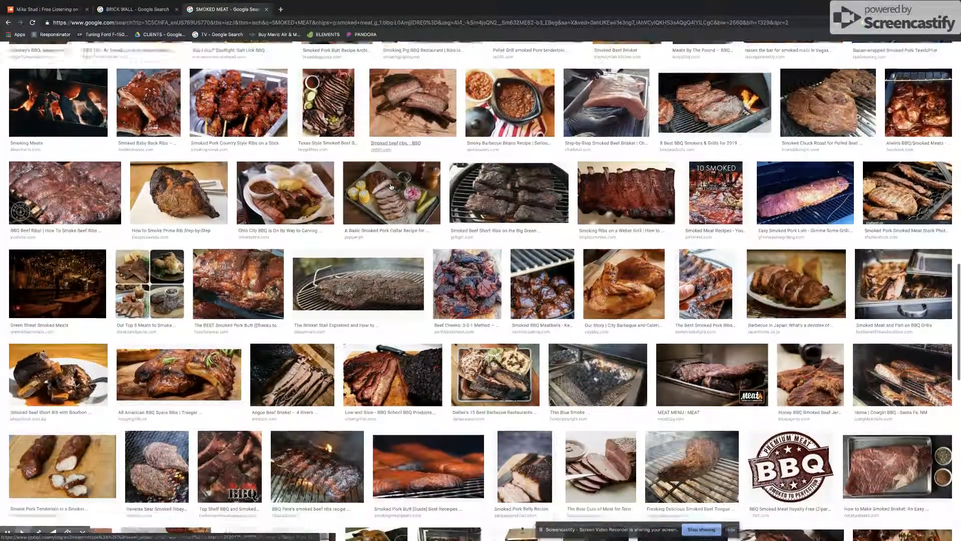
pyautogui.scroll(-8, 391, 186)
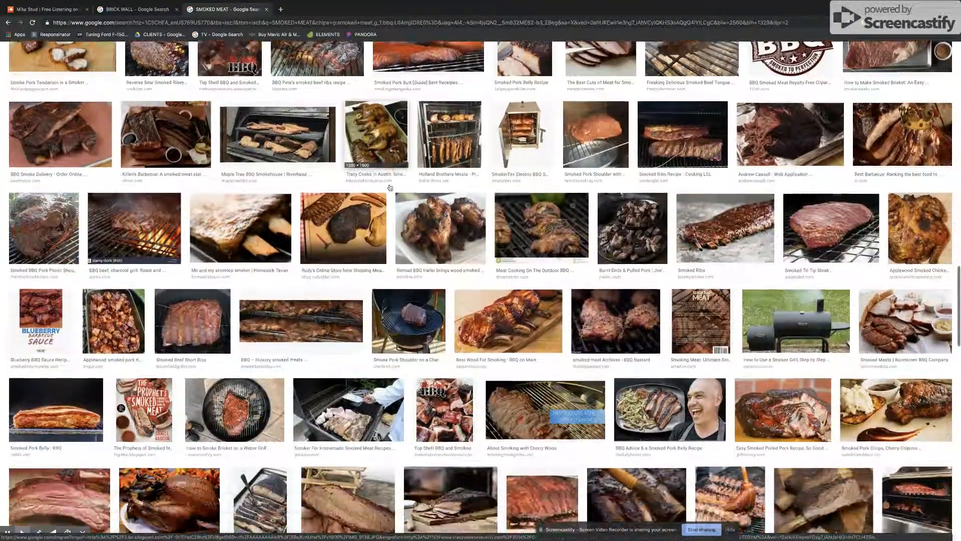
pyautogui.scroll(-4, 390, 187)
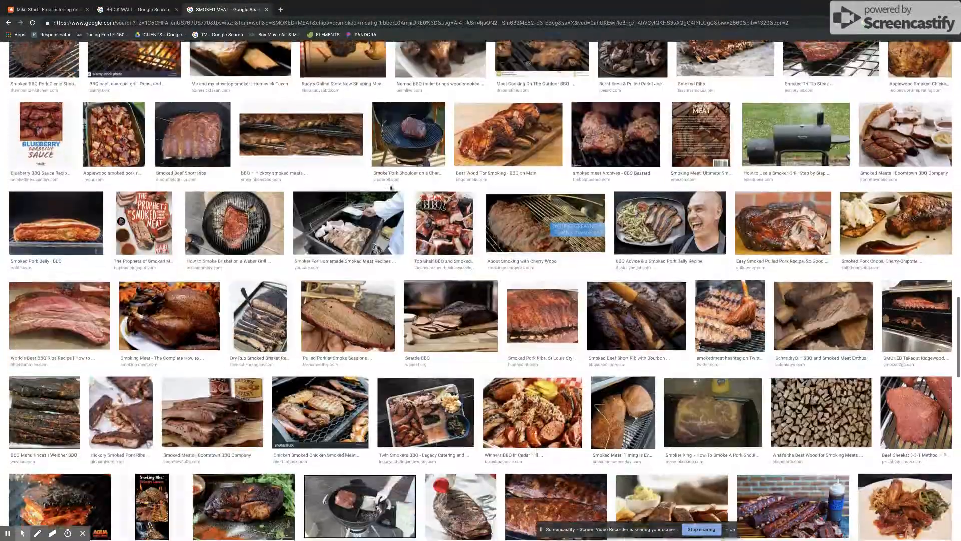
pyautogui.scroll(-1, 391, 187)
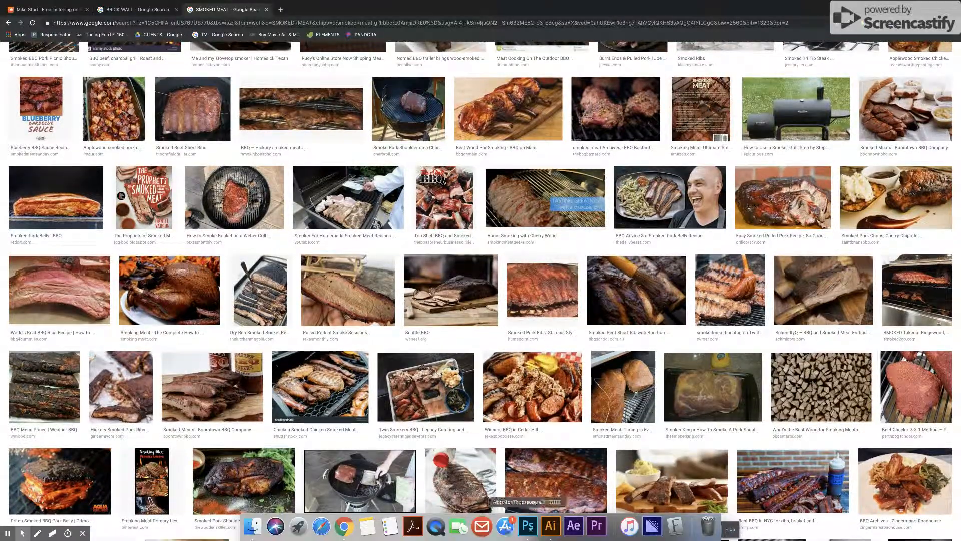
# Switch to Photoshop, open the contents of the VERTICAL IMAGE smart object and bring up the Place Embedded file chooser.
pyautogui.click(528, 526)
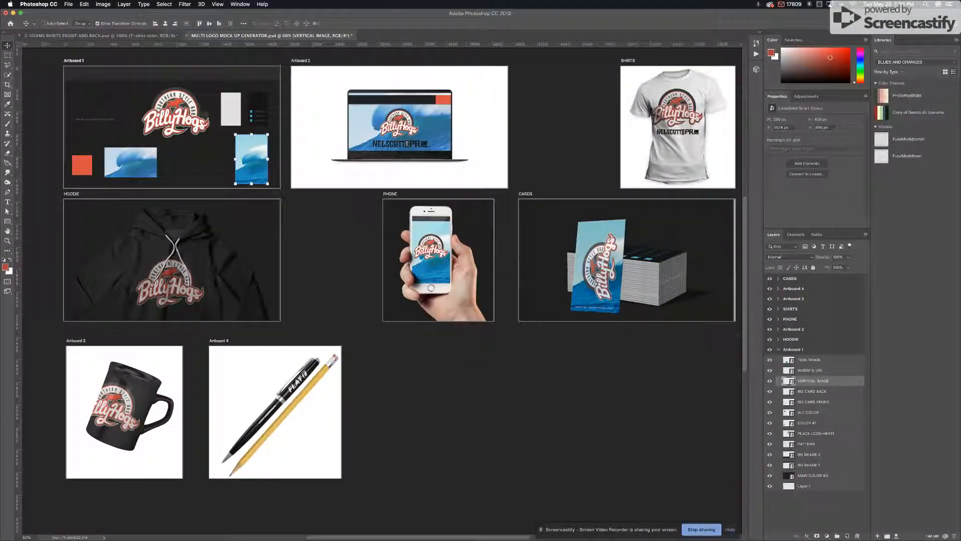
pyautogui.doubleClick(794, 381)
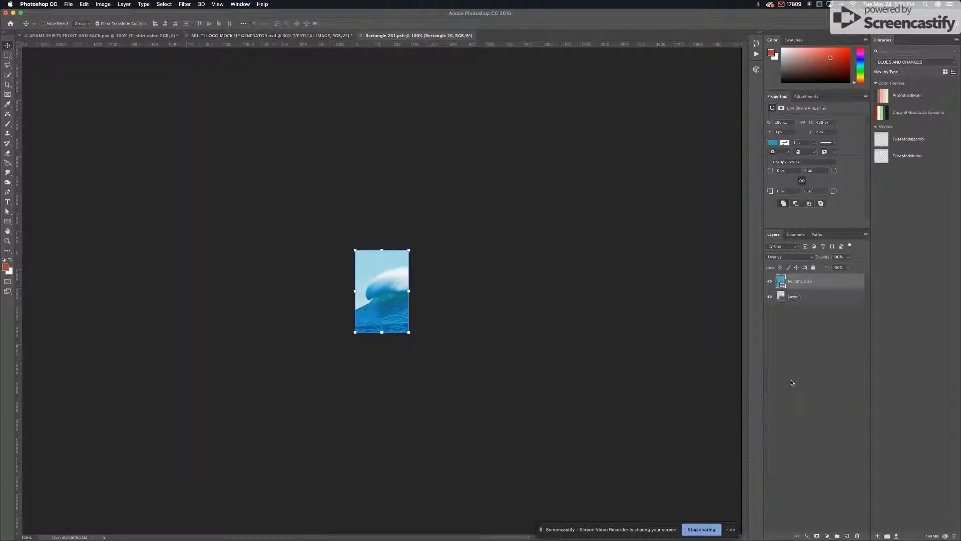
pyautogui.click(68, 4)
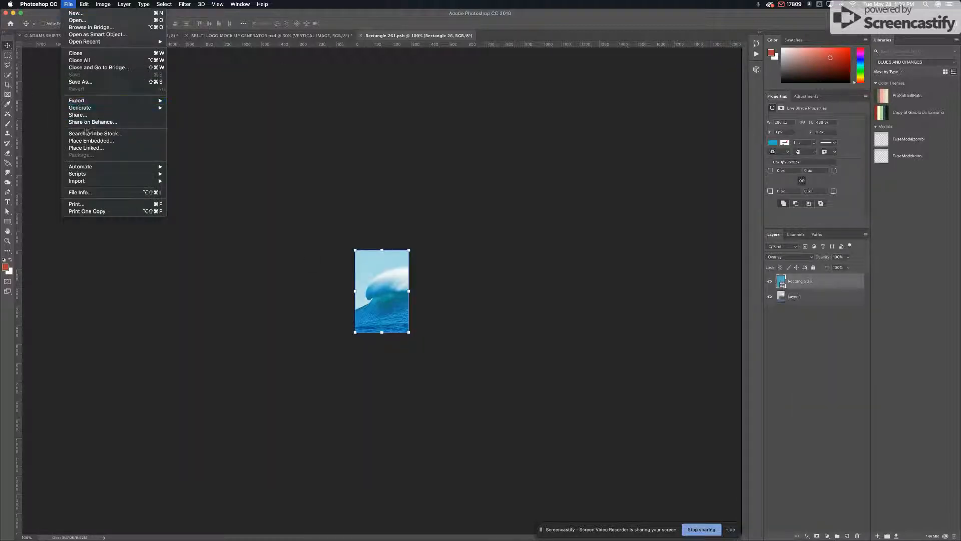
pyautogui.click(90, 141)
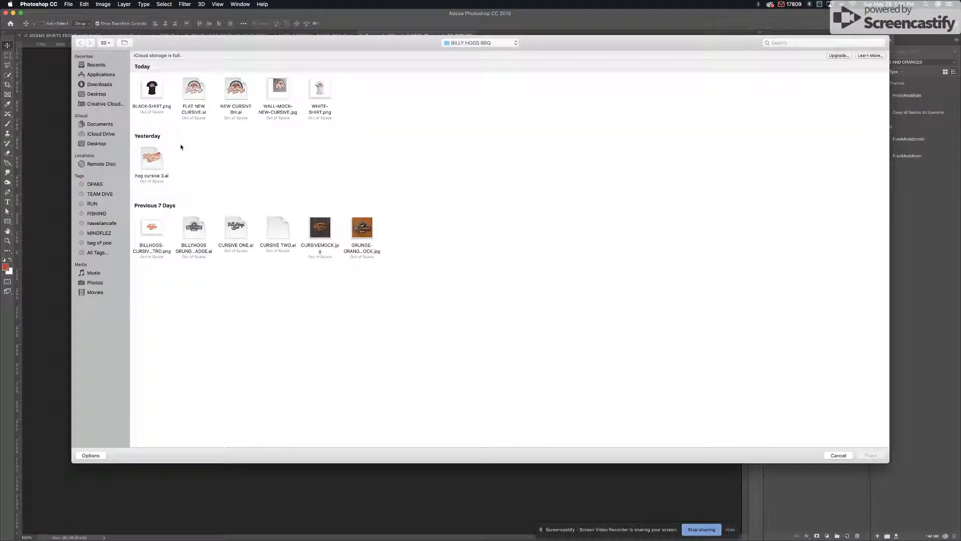
# Look through the Downloads folder for a food image to place.
pyautogui.click(100, 84)
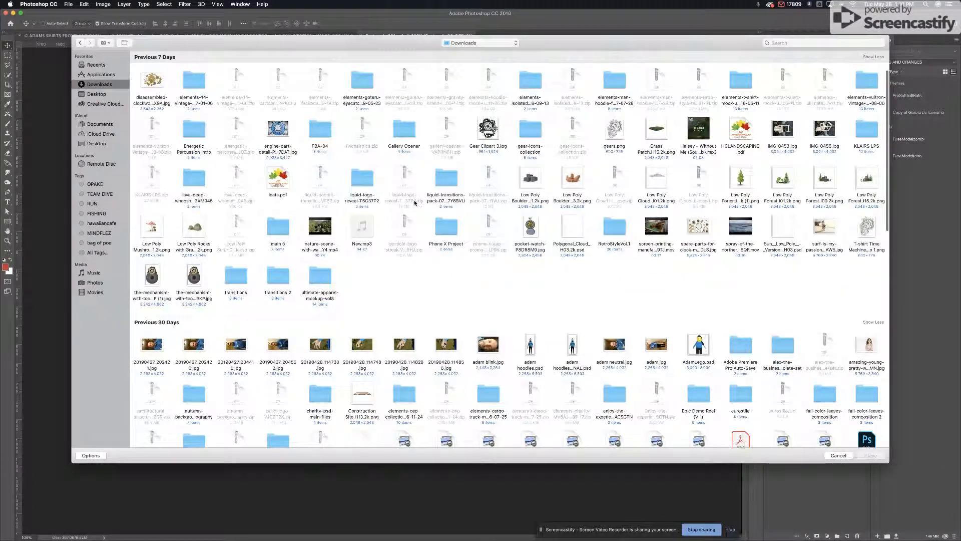
pyautogui.scroll(-5, 415, 201)
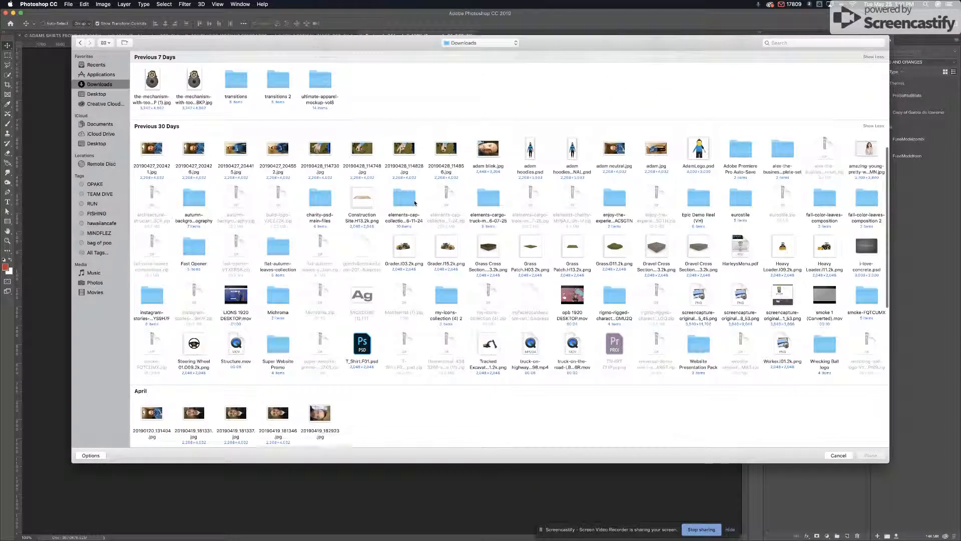
pyautogui.scroll(-6, 415, 202)
pyautogui.scroll(-3, 415, 201)
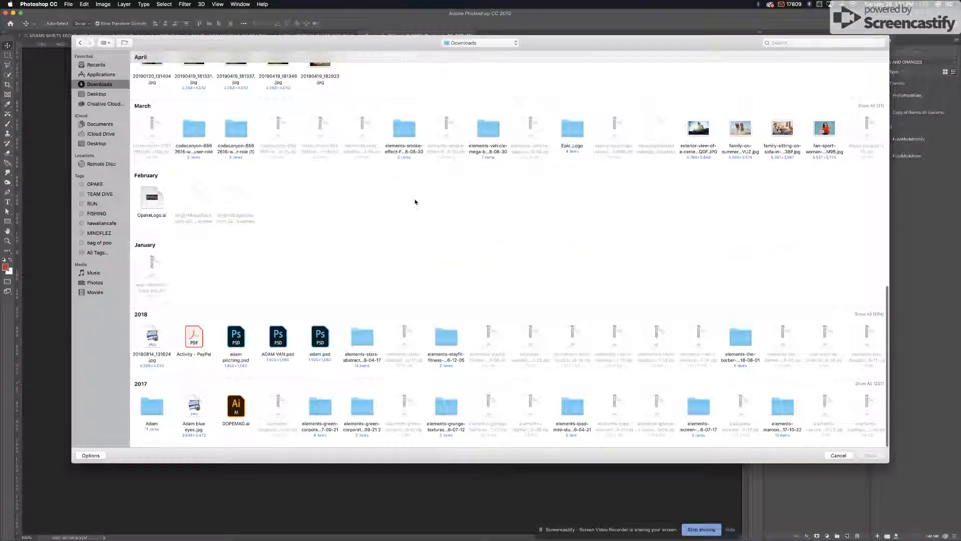
pyautogui.scroll(12, 414, 196)
pyautogui.scroll(5, 415, 191)
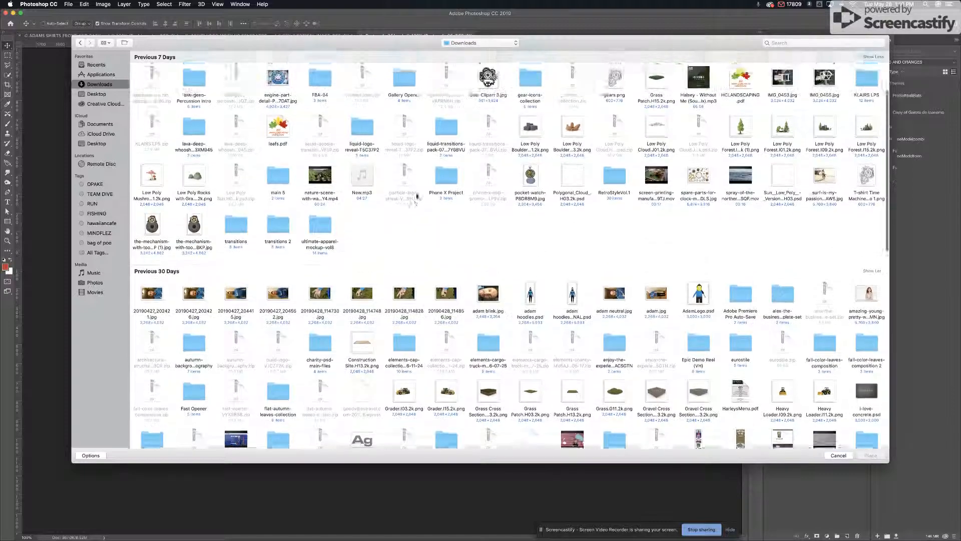
# Place PORKPULLED.png from the FOOD PHOTOS 2019 folder inside DADDY D'S in iCloud Documents.
pyautogui.click(114, 125)
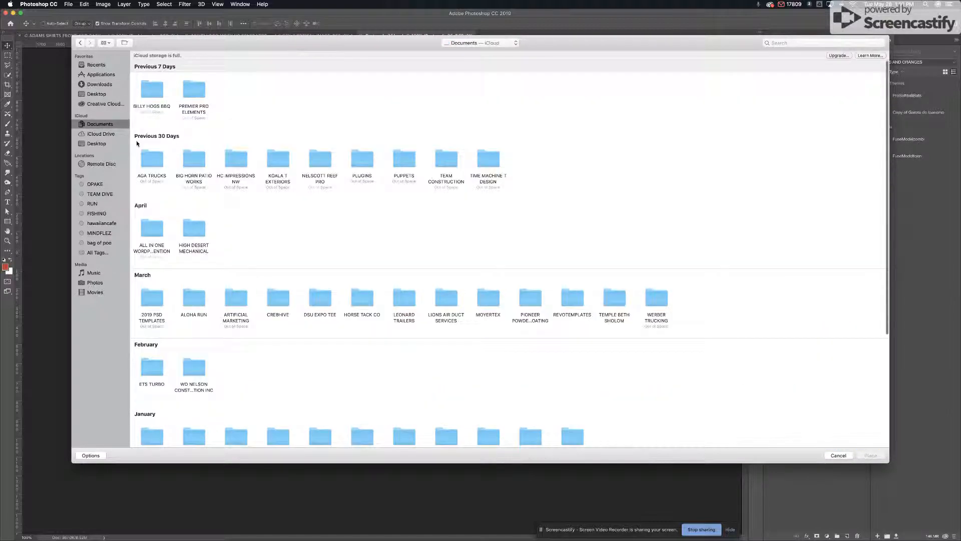
pyautogui.click(184, 158)
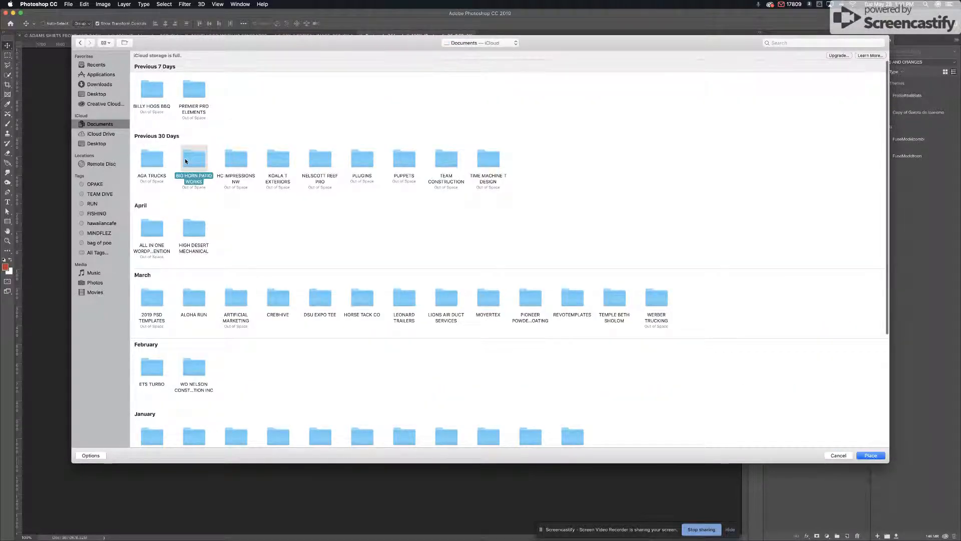
pyautogui.write('d')
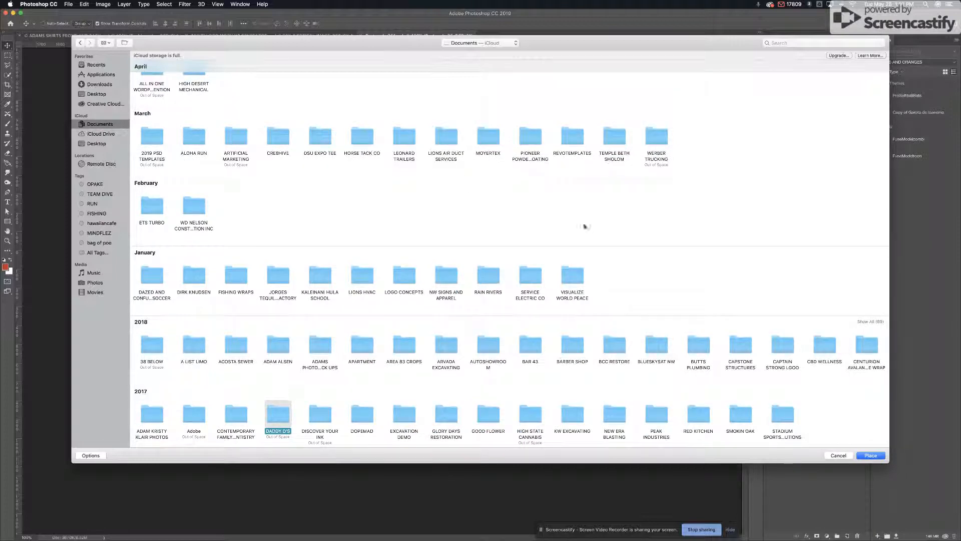
pyautogui.scroll(-1, 622, 268)
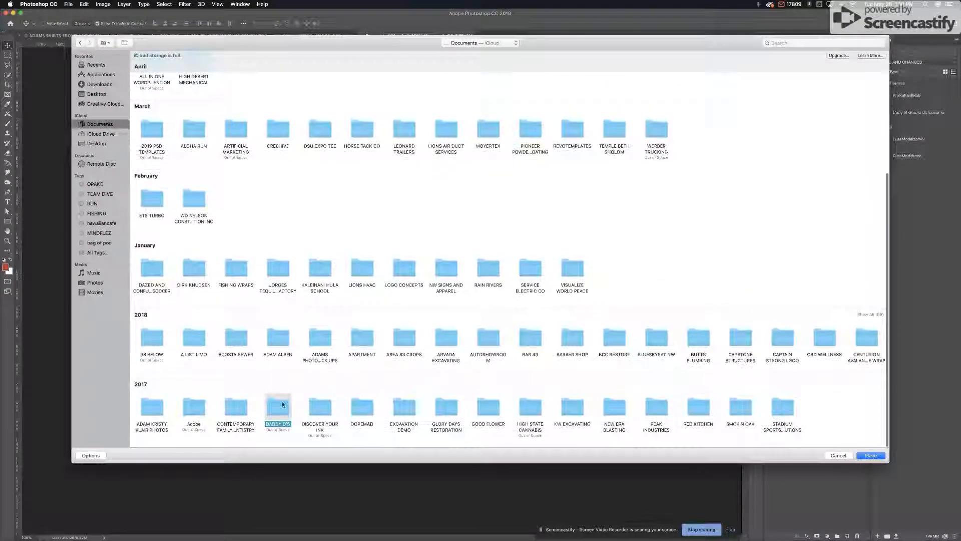
pyautogui.doubleClick(283, 405)
pyautogui.doubleClick(199, 91)
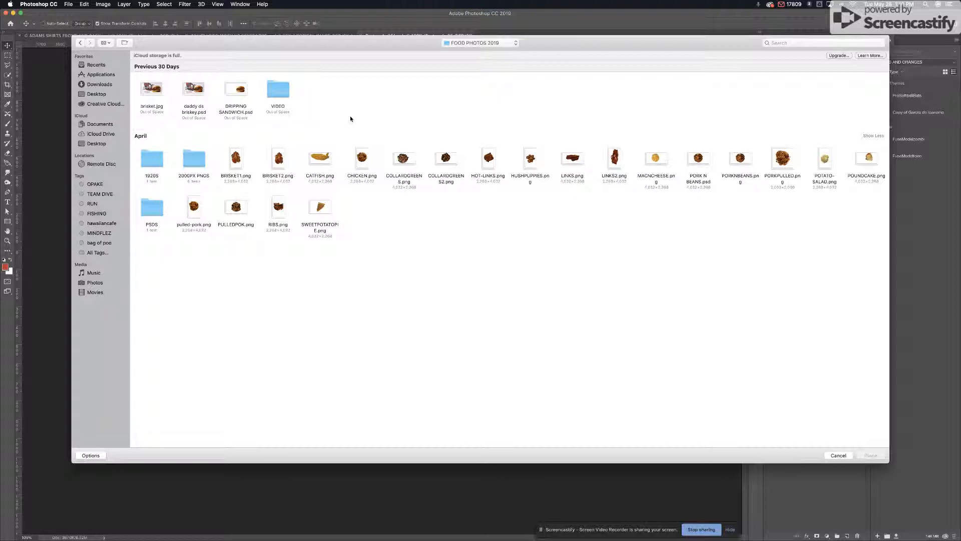
pyautogui.click(783, 158)
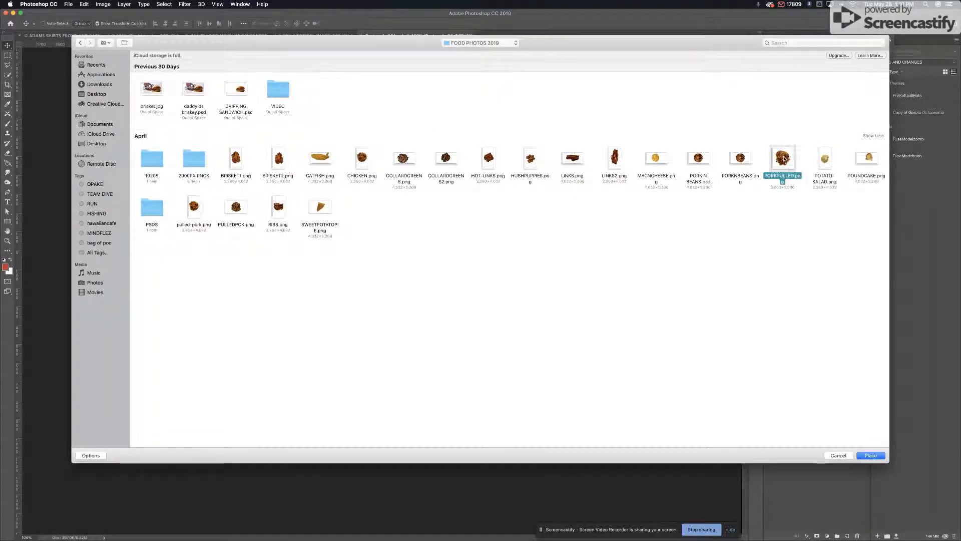
pyautogui.press('Return')
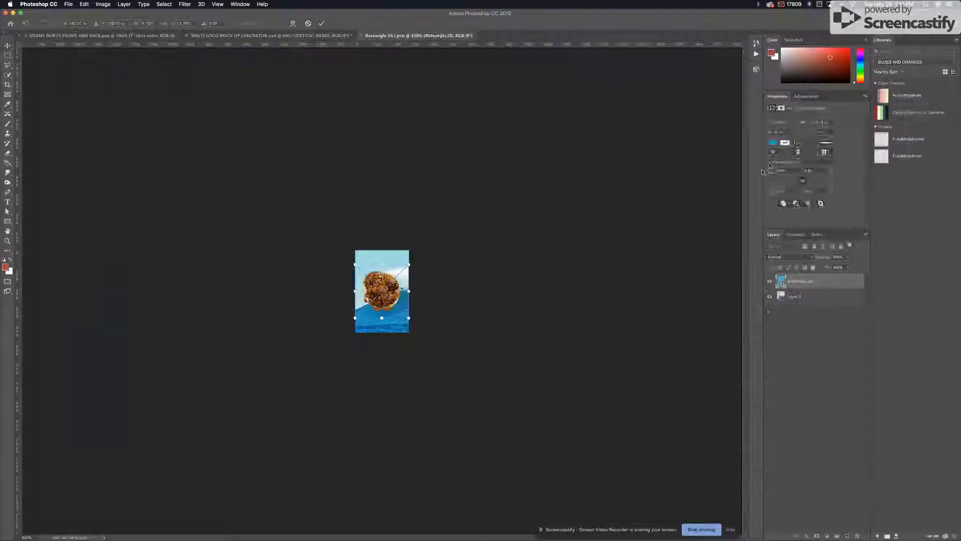
# Enlarge the placed pulled pork image, shift it so the sandwich's left part fills most of the canvas, and commit the placement.
pyautogui.moveTo(410, 264); pyautogui.dragTo(527, 145)
pyautogui.moveTo(461, 201); pyautogui.dragTo(444, 259)
pyautogui.press('Return')
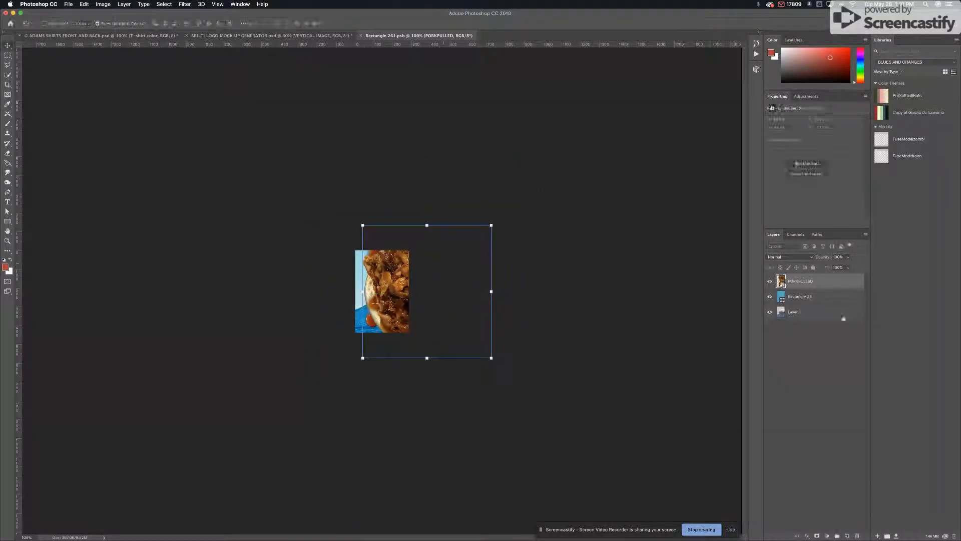
# Delete Layer 1, the ocean wave photo beneath the rectangle.
pyautogui.click(800, 297)
pyautogui.click(798, 311)
pyautogui.press('Delete')
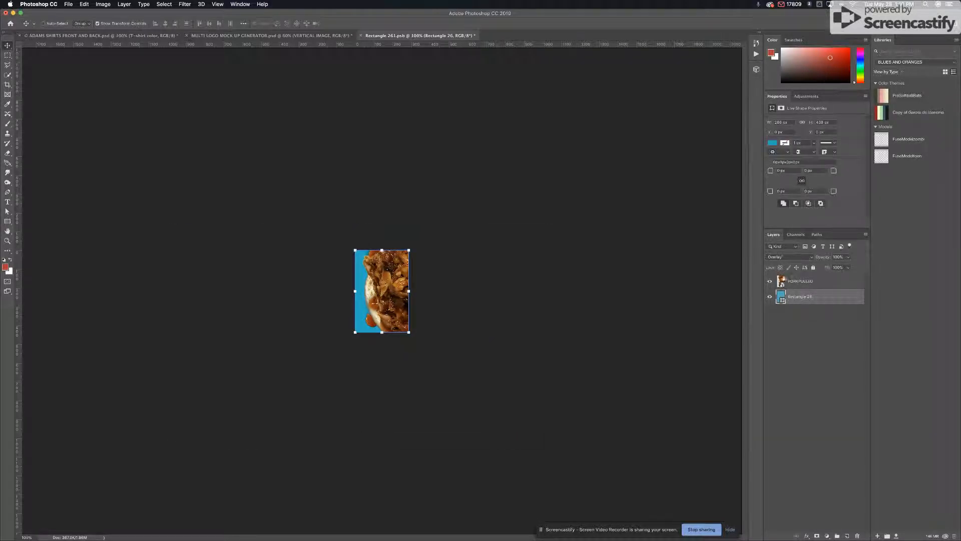
# Set the blend mode of the blue background rectangle layer to Normal.
pyautogui.click(784, 258)
pyautogui.click(773, 257)
pyautogui.click(774, 258)
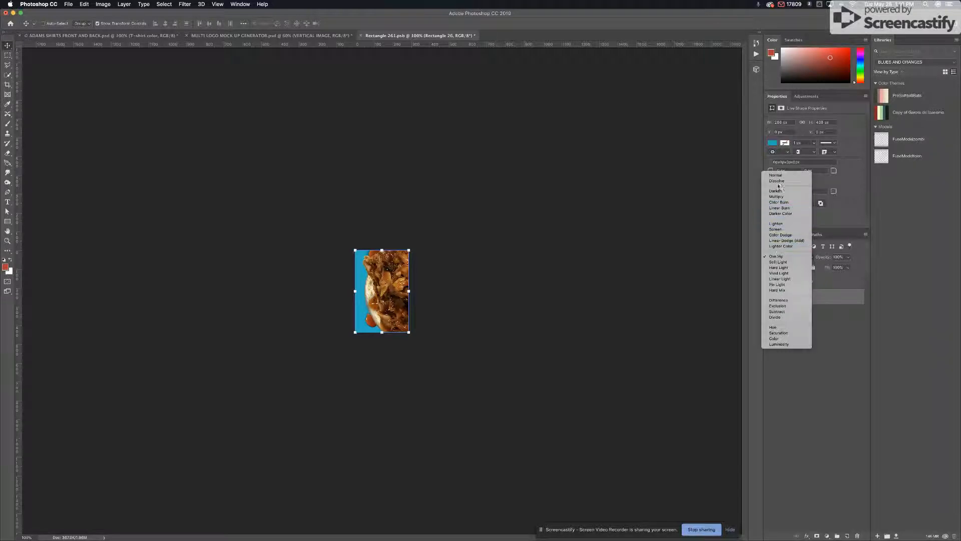
pyautogui.click(777, 175)
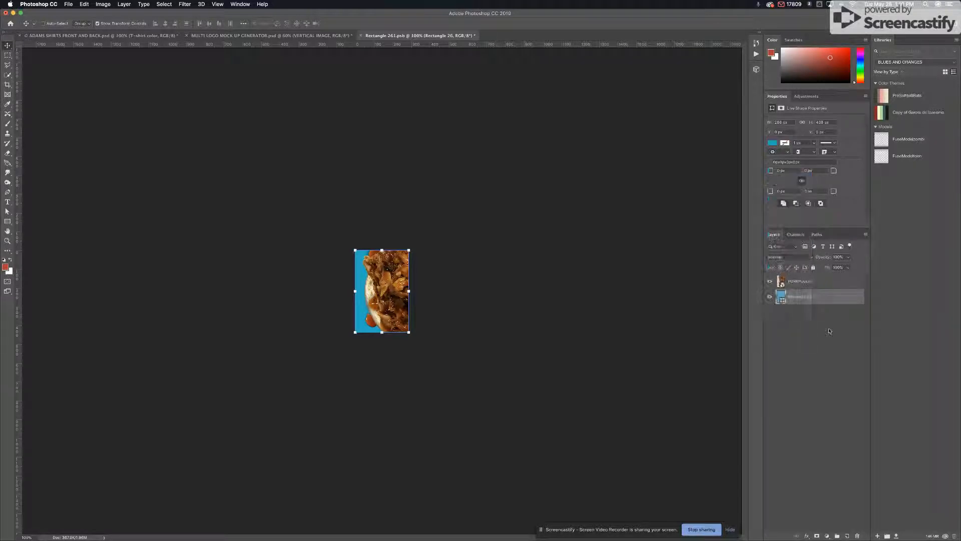
# Recolor the blue background rectangle to near-black, RGB 28, 28, 28.
pyautogui.doubleClick(780, 296)
pyautogui.click(712, 270)
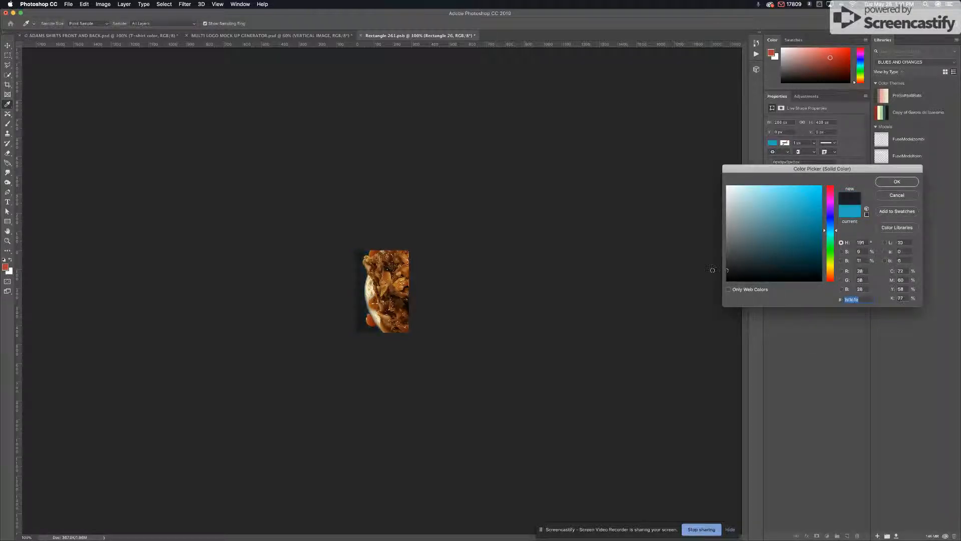
pyautogui.click(896, 182)
pyautogui.press('v')
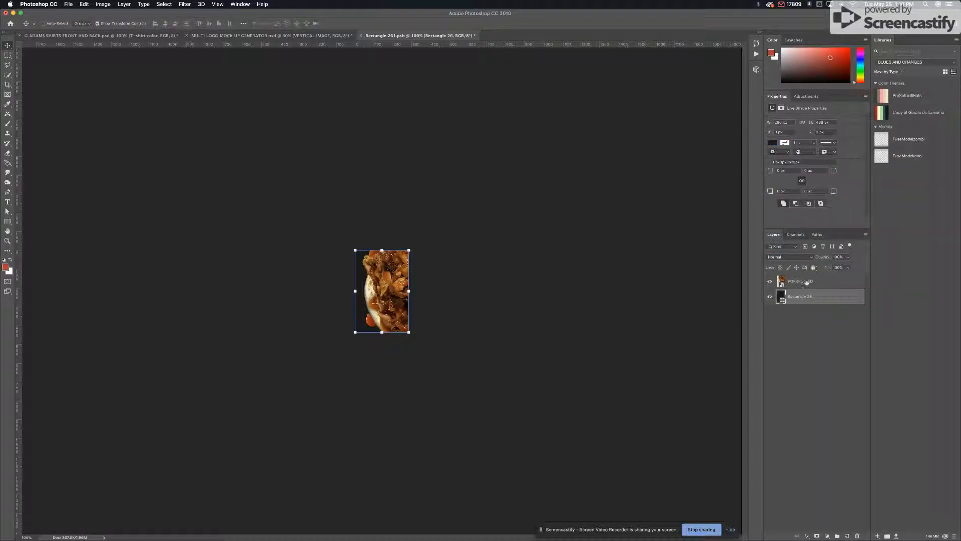
# Shrink the pulled pork image and move it into the lower part of the canvas, leaving a dark band above it.
pyautogui.click(803, 282)
pyautogui.moveTo(493, 227); pyautogui.dragTo(434, 286)
pyautogui.moveTo(452, 249); pyautogui.dragTo(421, 313)
pyautogui.press('Return')
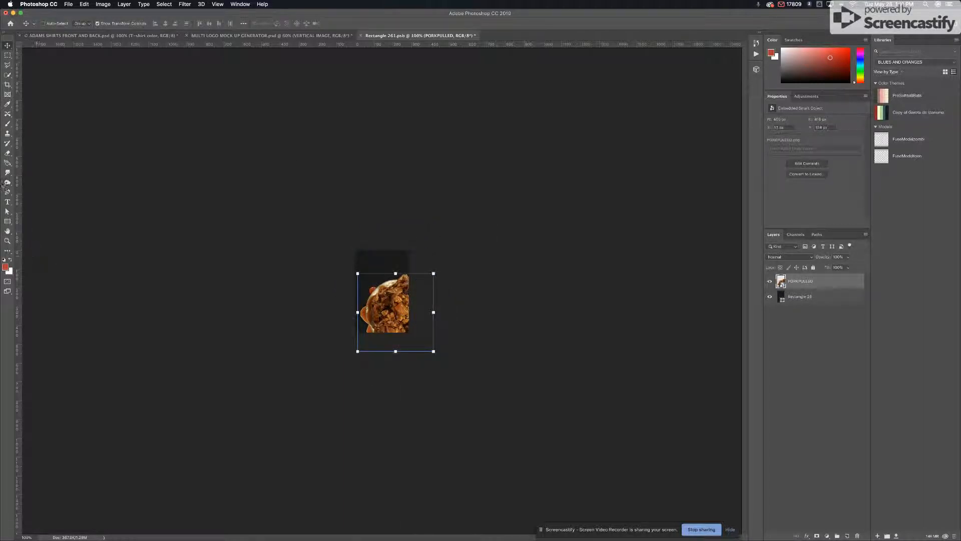
# Add the text BBQ and scale it down to span the canvas width above the pulled pork image.
pyautogui.click(7, 201)
pyautogui.click(366, 260)
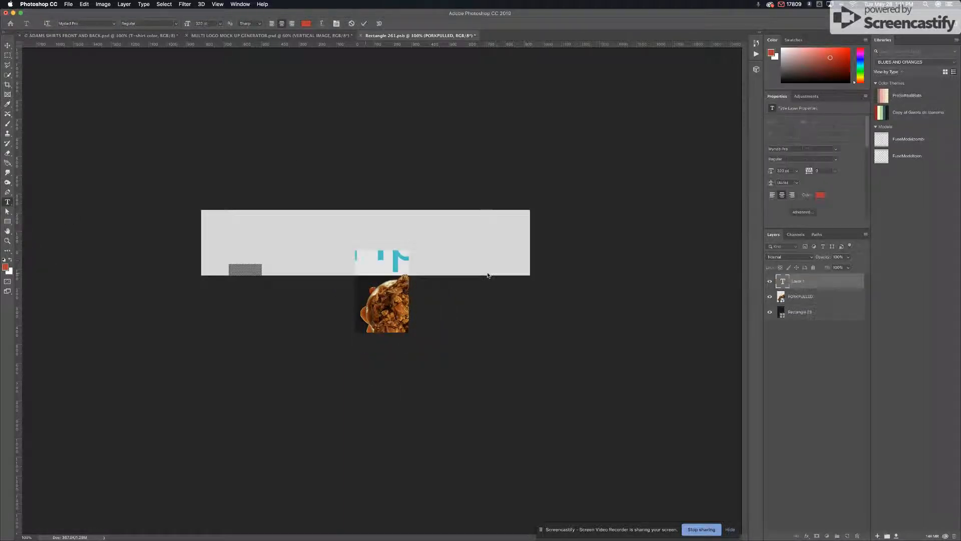
pyautogui.write('BBQ')
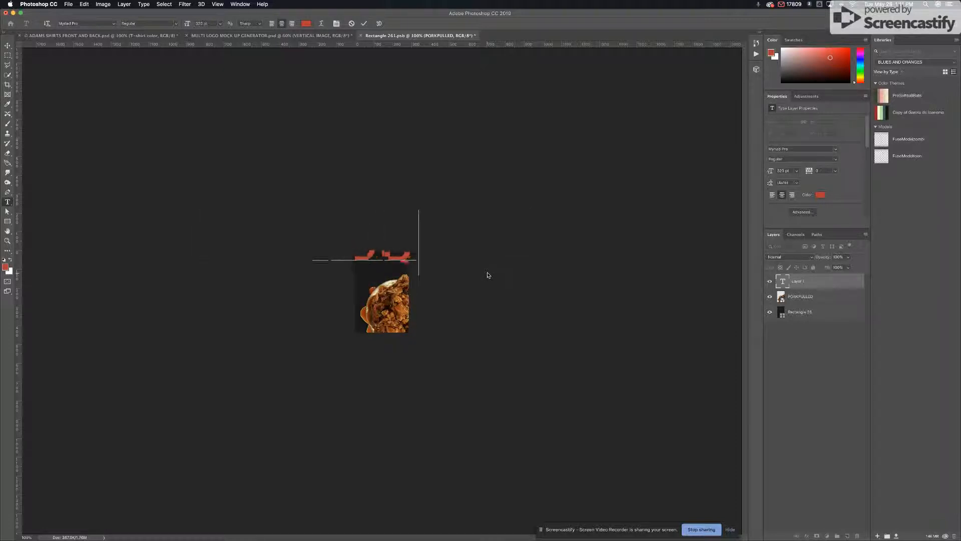
pyautogui.click(7, 46)
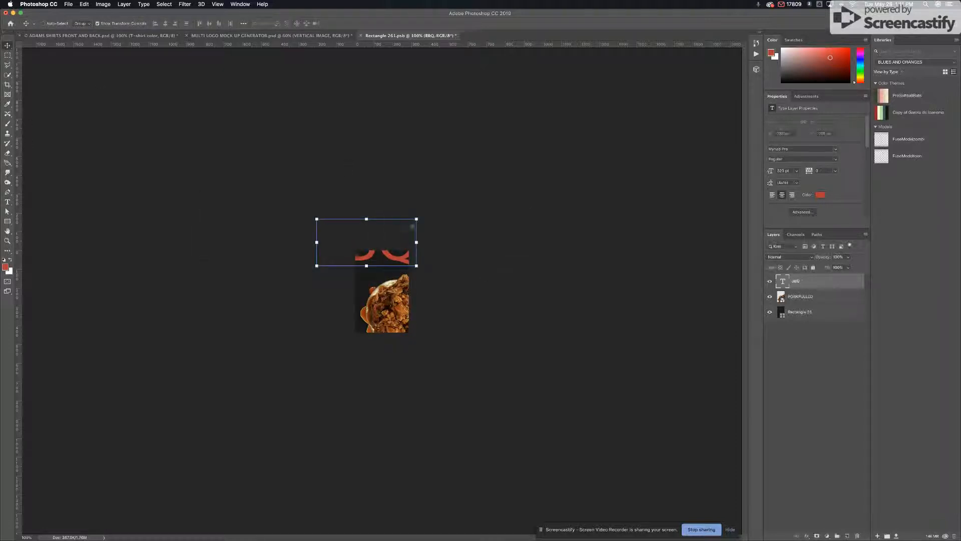
pyautogui.moveTo(415, 220); pyautogui.dragTo(383, 266)
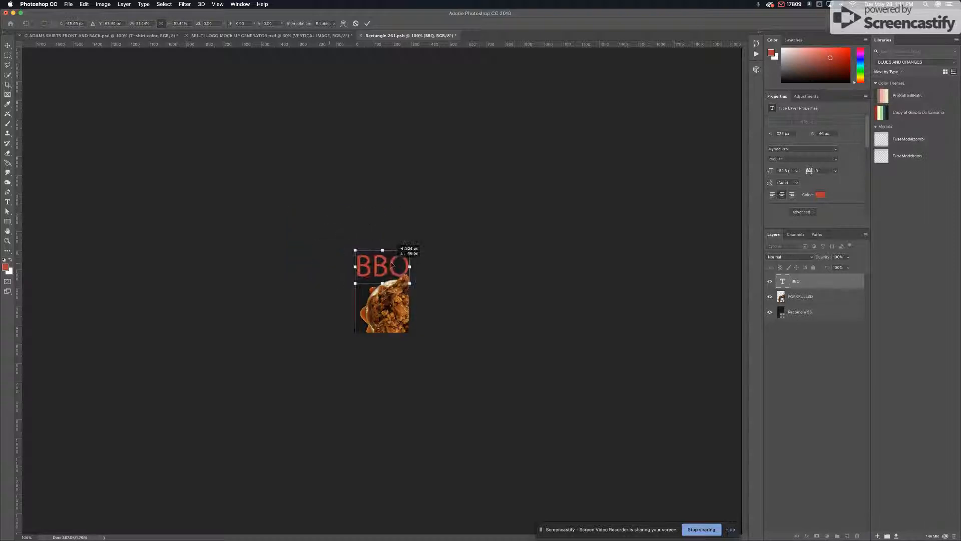
pyautogui.press('Return')
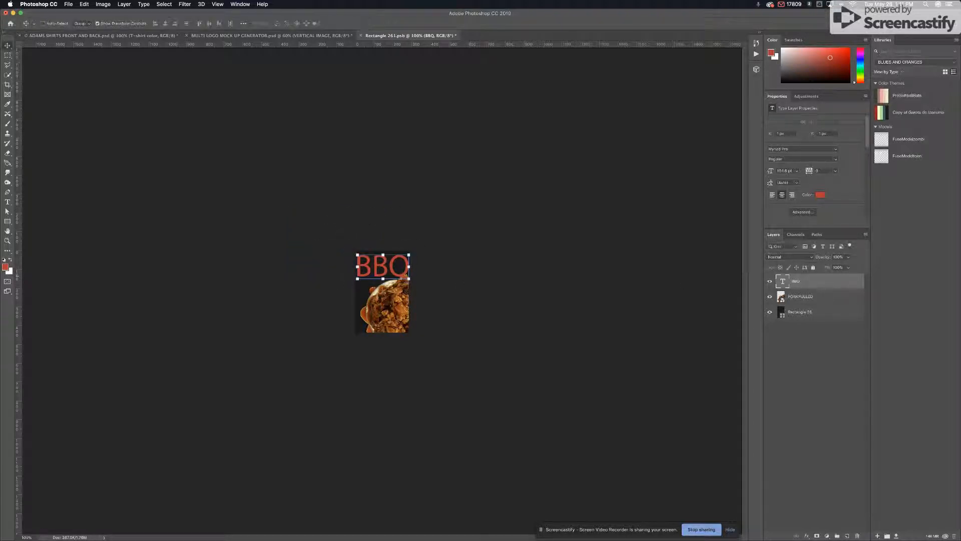
# Set the BBQ text's font to Diamond Creek - Demo and nudge the text slightly downward.
pyautogui.click(835, 151)
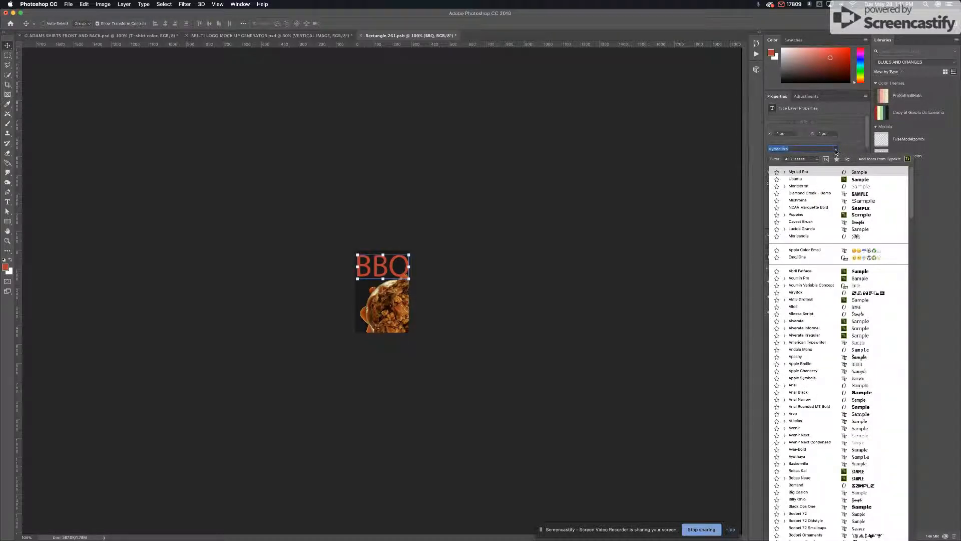
pyautogui.click(821, 193)
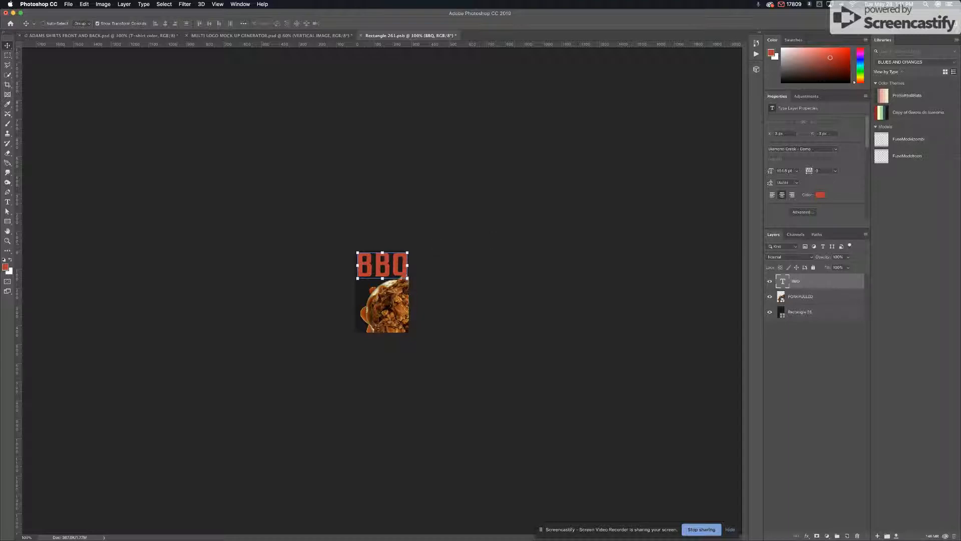
pyautogui.moveTo(391, 269); pyautogui.dragTo(392, 272)
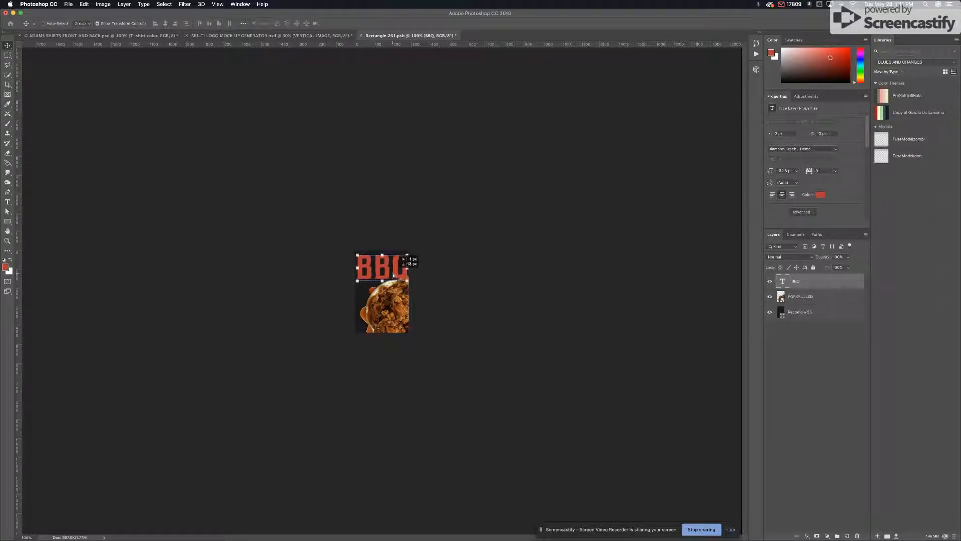
# Move the BBQ text layer below the PORKPULLED layer and recolor the text to a dark gray of 25% brightness.
pyautogui.moveTo(802, 290); pyautogui.dragTo(801, 302)
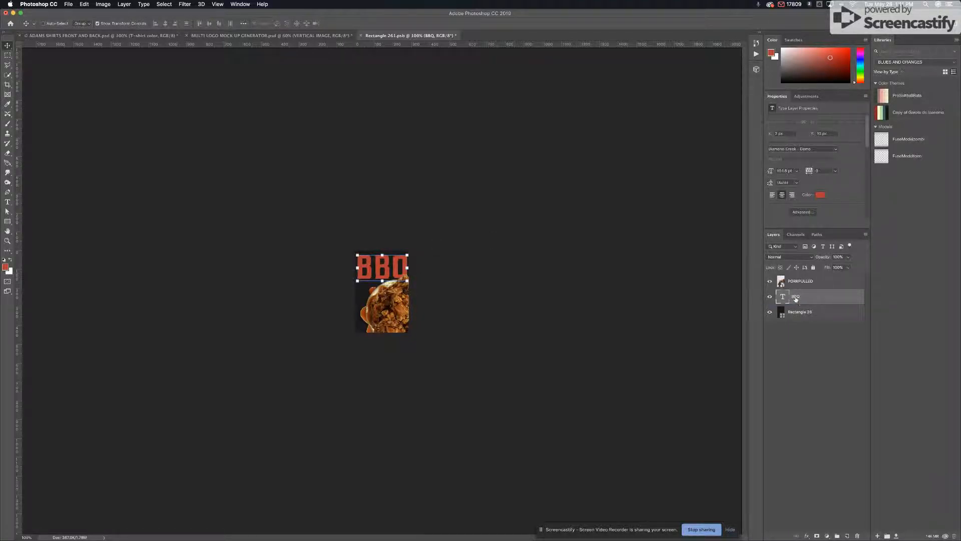
pyautogui.click(820, 195)
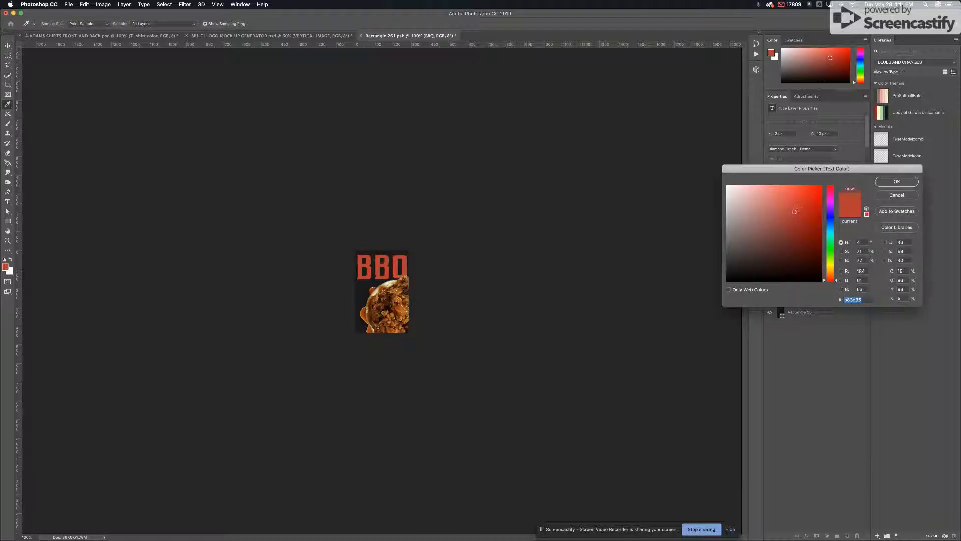
pyautogui.click(784, 206)
pyautogui.click(726, 236)
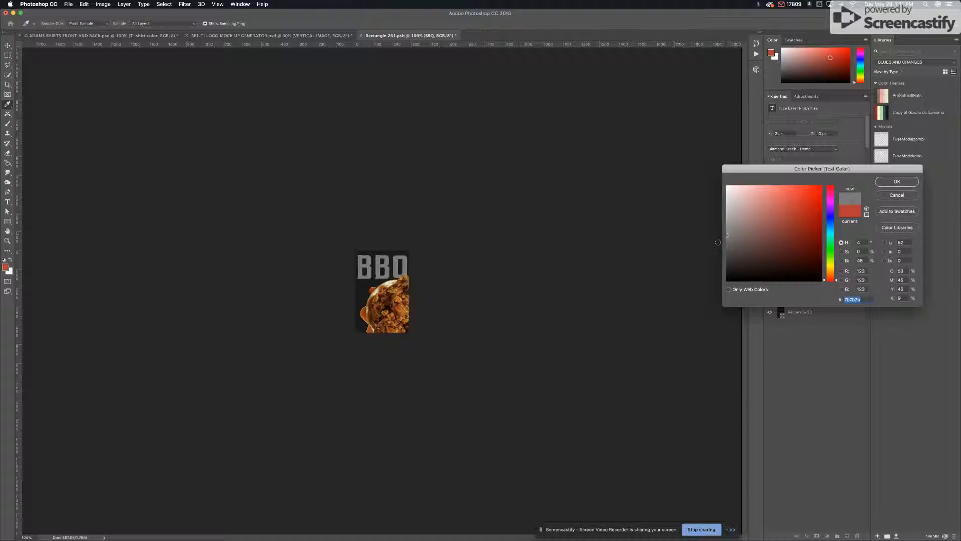
pyautogui.click(728, 248)
pyautogui.click(726, 256)
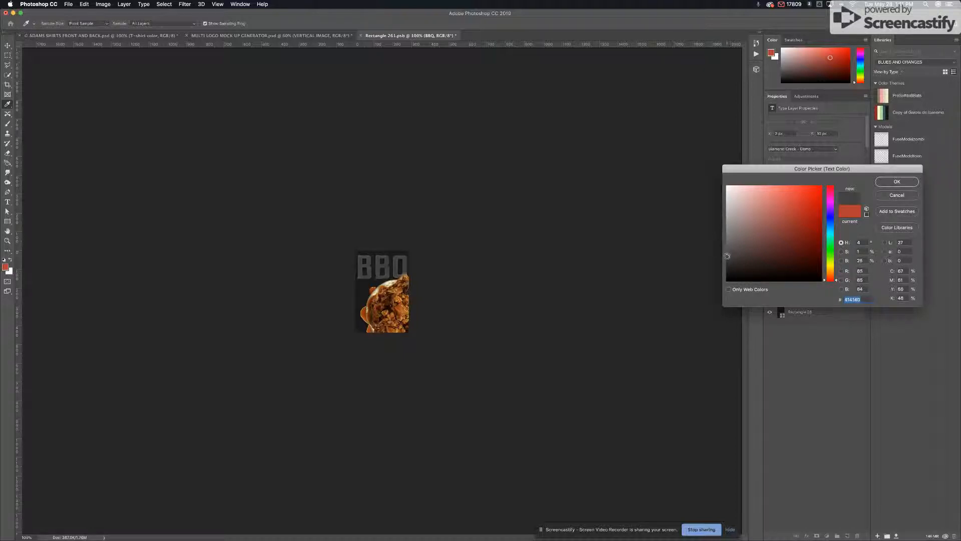
pyautogui.click(897, 181)
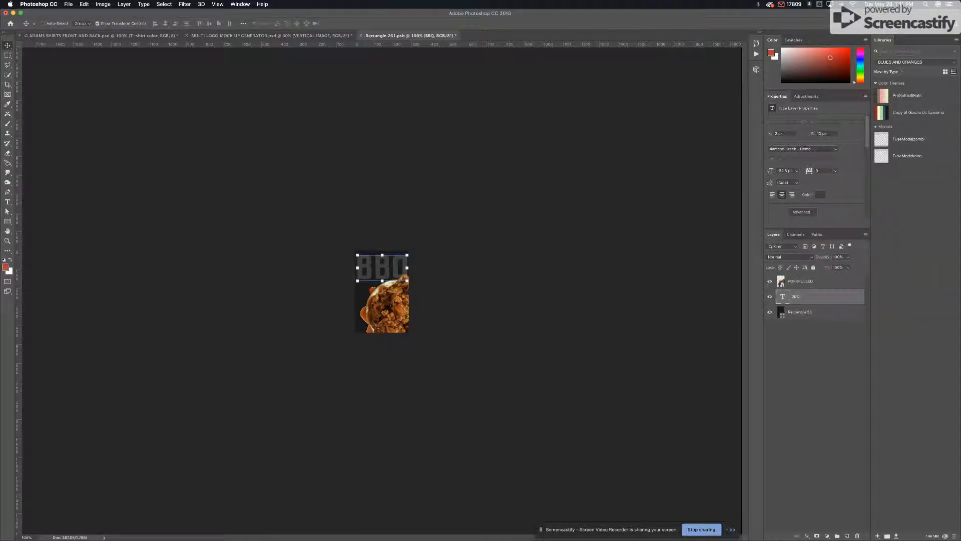
# Save the vertical image smart object with its BBQ design and close it to return to the mock-up document.
pyautogui.click(68, 4)
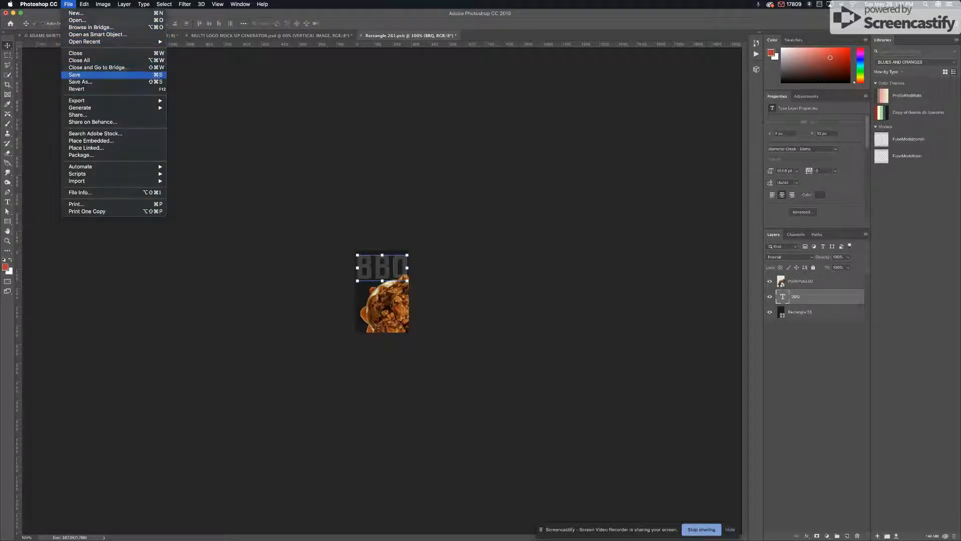
pyautogui.click(80, 74)
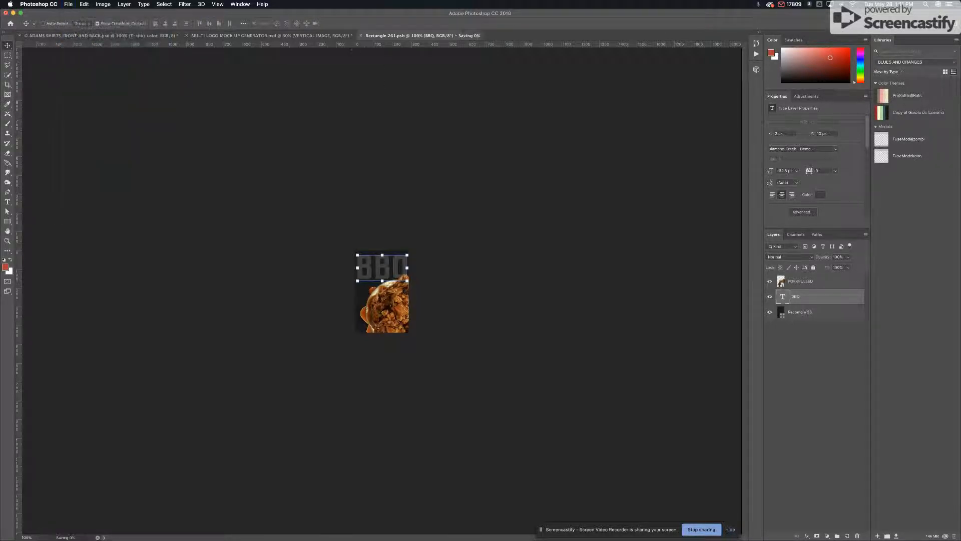
pyautogui.click(361, 36)
pyautogui.click(362, 36)
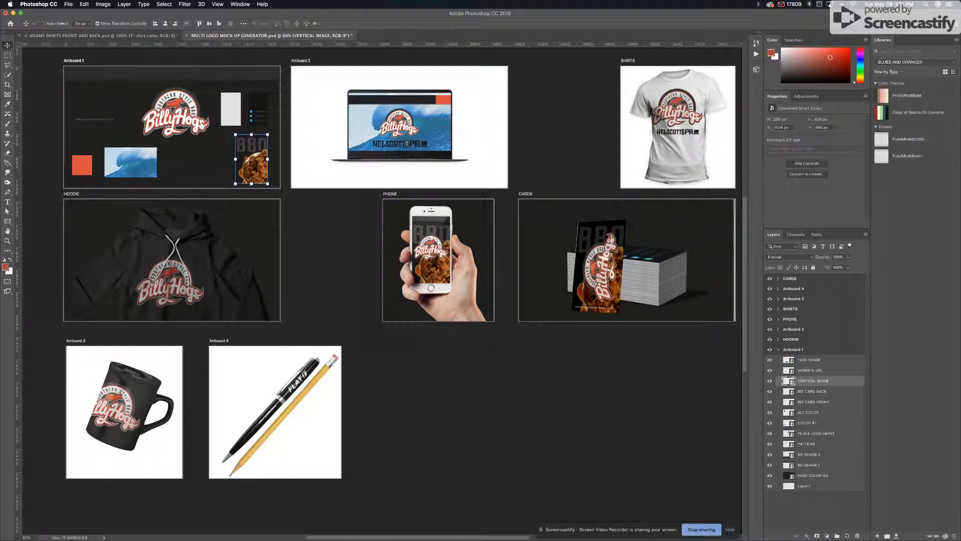
# Open the 1920 IMAGE smart object of Artboard 1 and place SIDES.jpg from the 1920S subfolder of FOOD PHOTOS 2019.
pyautogui.click(794, 361)
pyautogui.doubleClick(786, 360)
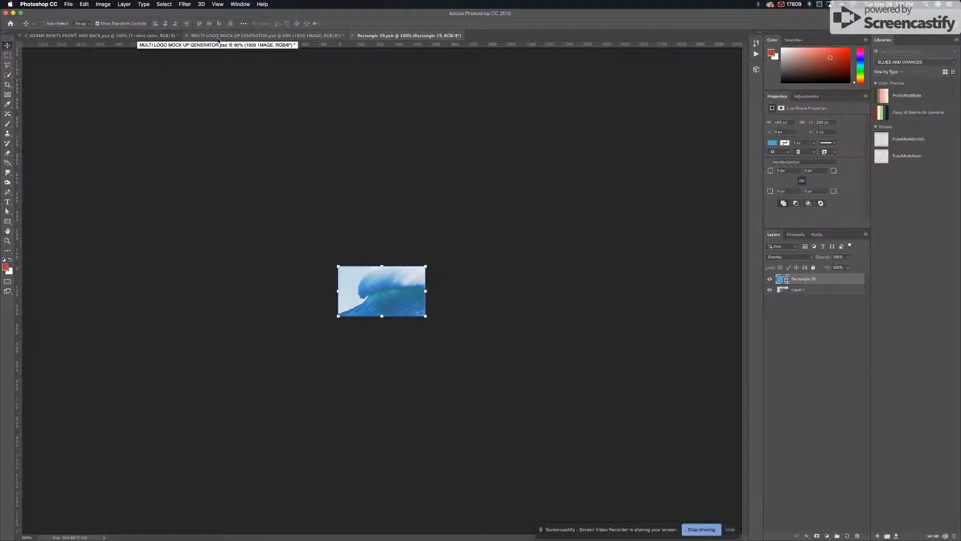
pyautogui.click(68, 4)
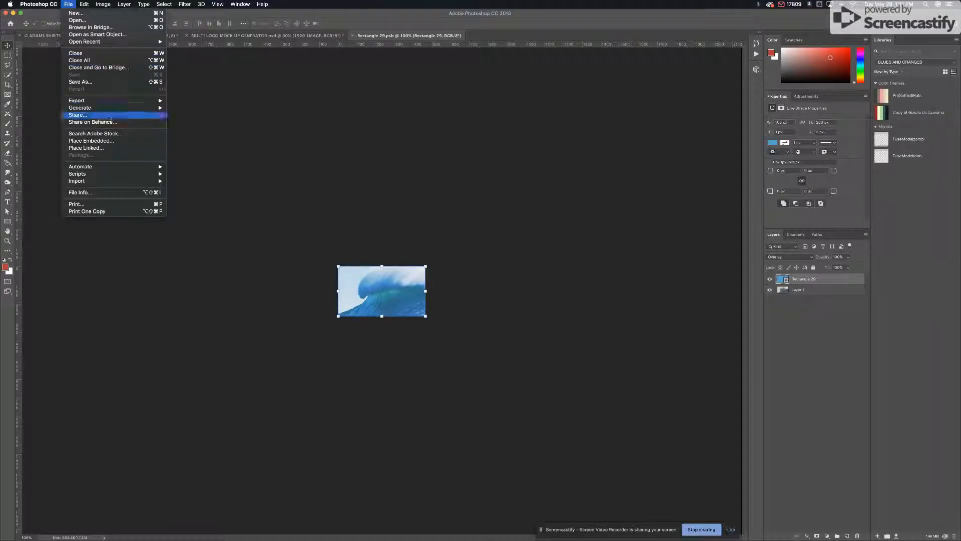
pyautogui.click(91, 140)
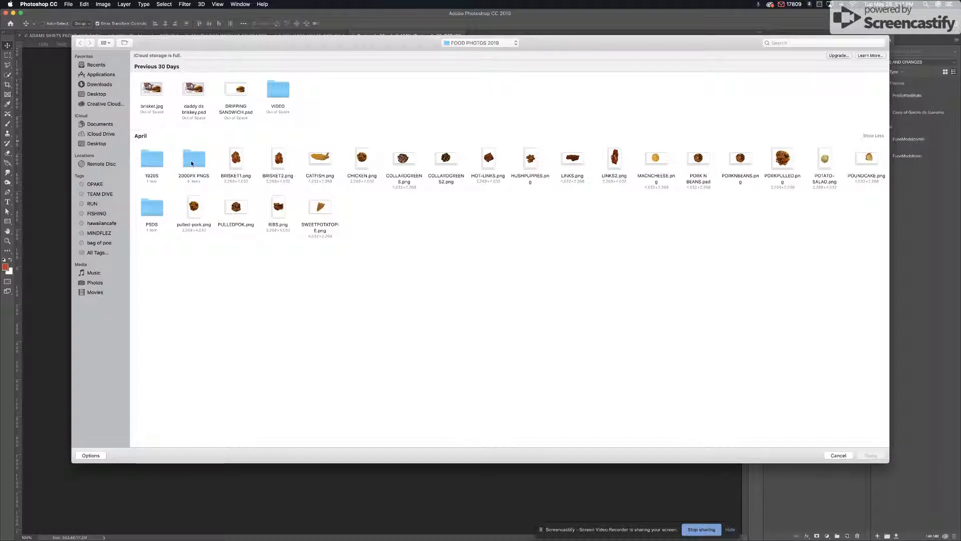
pyautogui.doubleClick(192, 160)
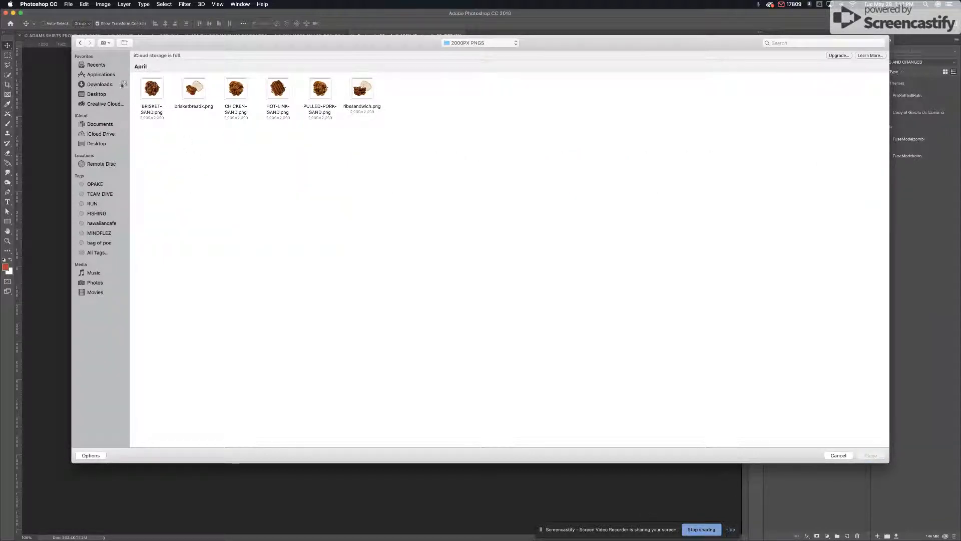
pyautogui.click(81, 44)
pyautogui.doubleClick(151, 160)
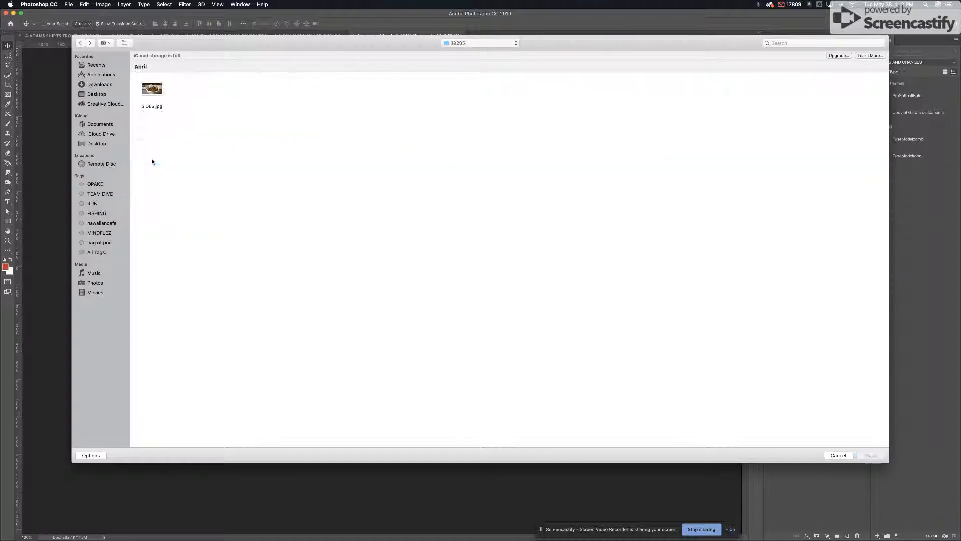
pyautogui.click(159, 88)
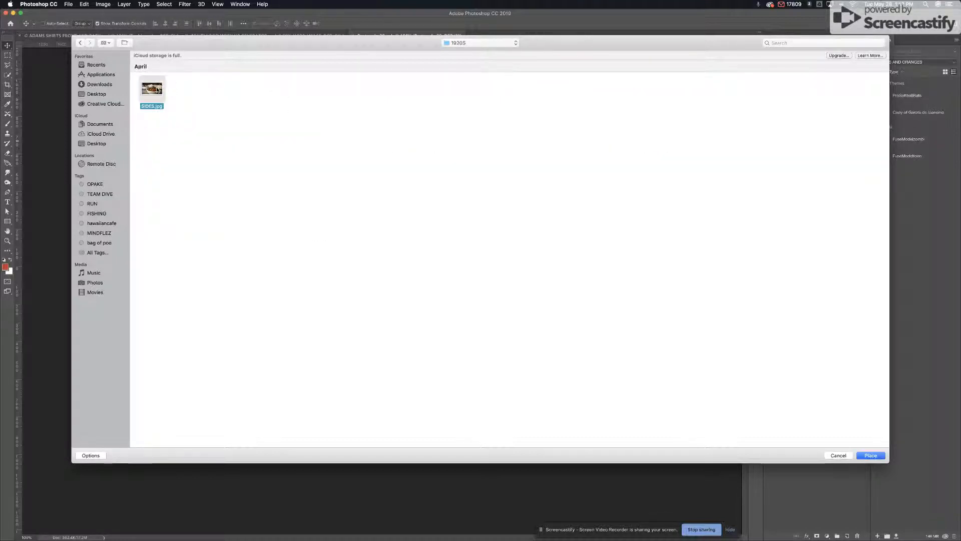
pyautogui.press('Return')
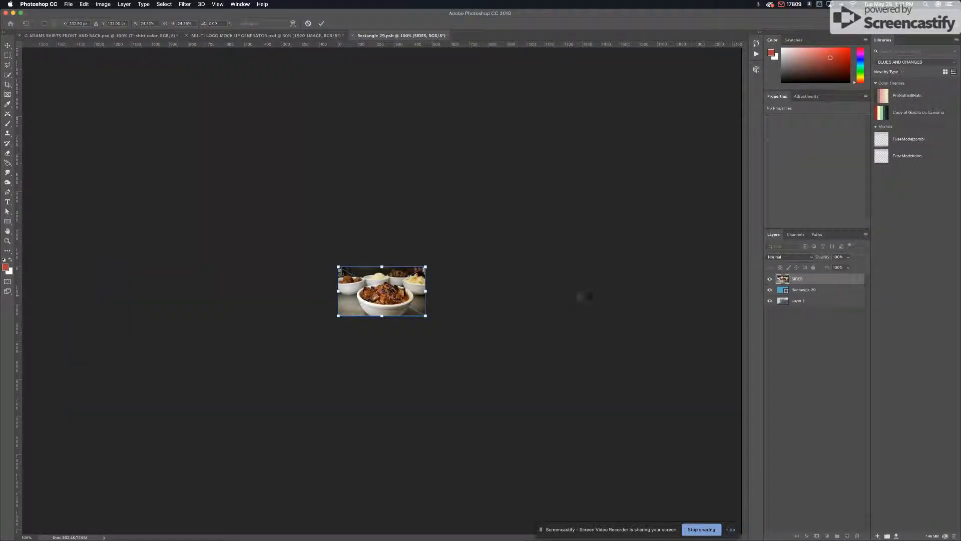
pyautogui.press('Return')
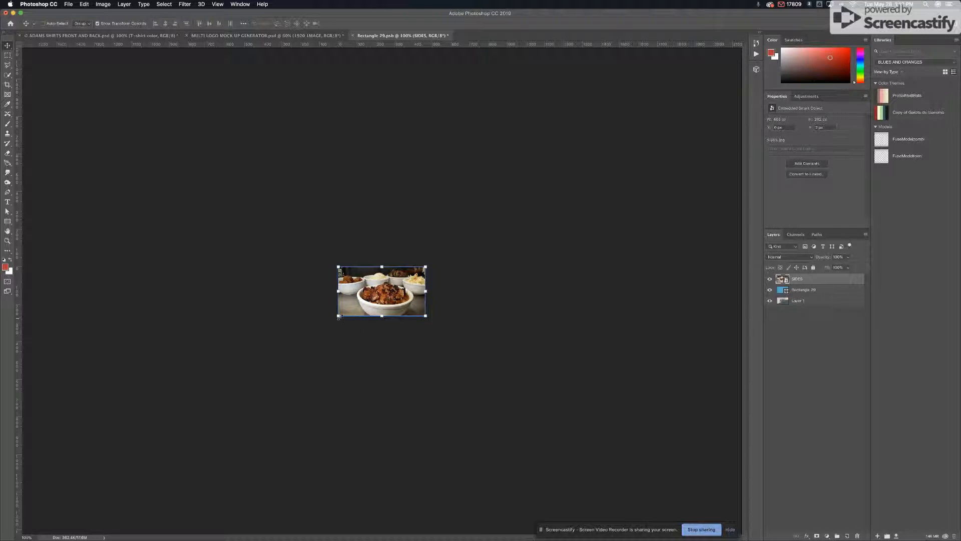
# Enlarge the SIDES image from its center so the front bowl fills most of the canvas, and commit the transform.
pyautogui.moveTo(340, 316); pyautogui.dragTo(387, 311)
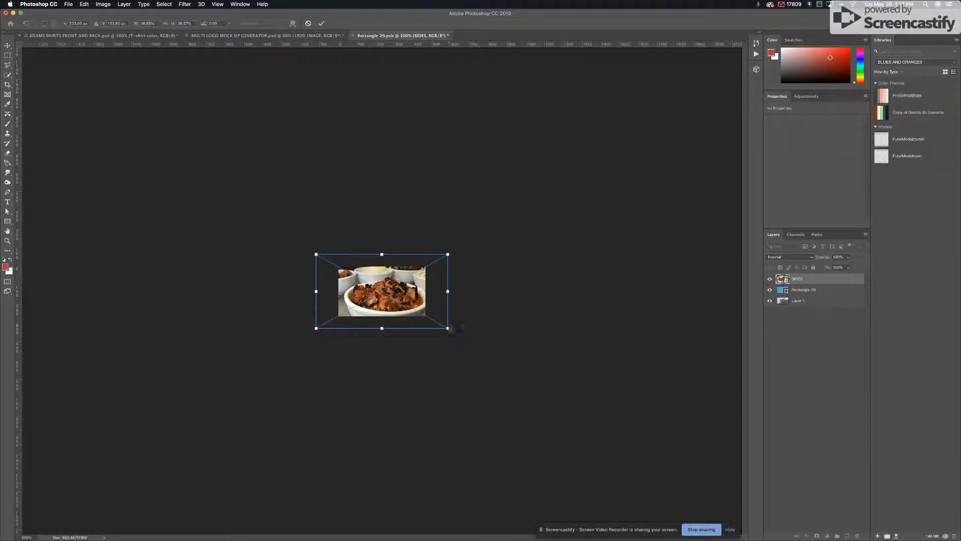
pyautogui.moveTo(452, 329); pyautogui.dragTo(422, 295)
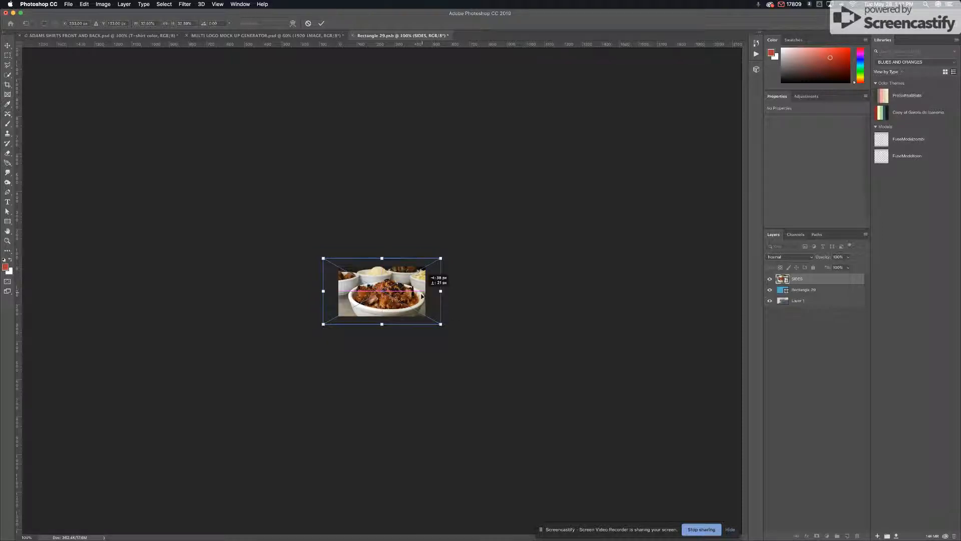
pyautogui.press('Return')
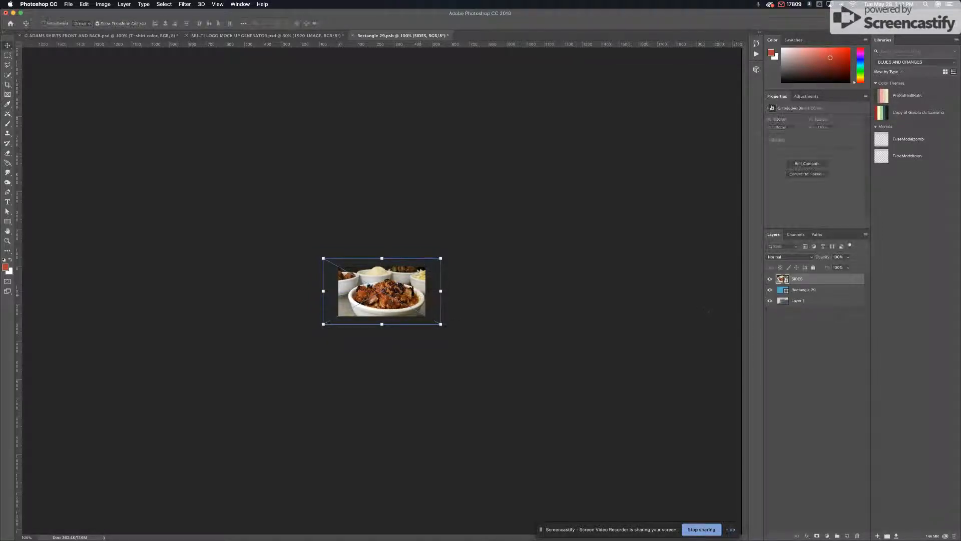
# Move the blue rectangle layer above the SIDES layer and set its blend mode to Normal.
pyautogui.moveTo(796, 290); pyautogui.dragTo(795, 276)
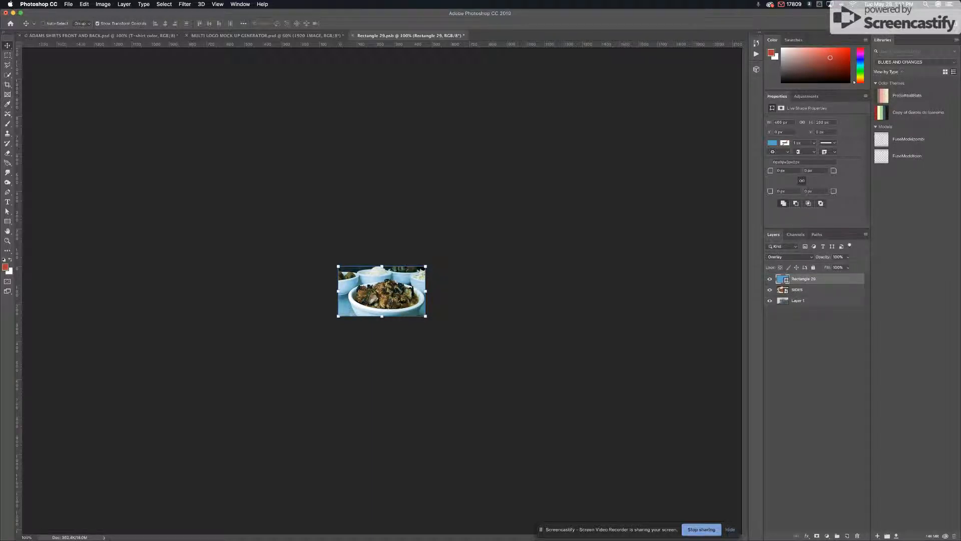
pyautogui.click(789, 257)
pyautogui.press('Return')
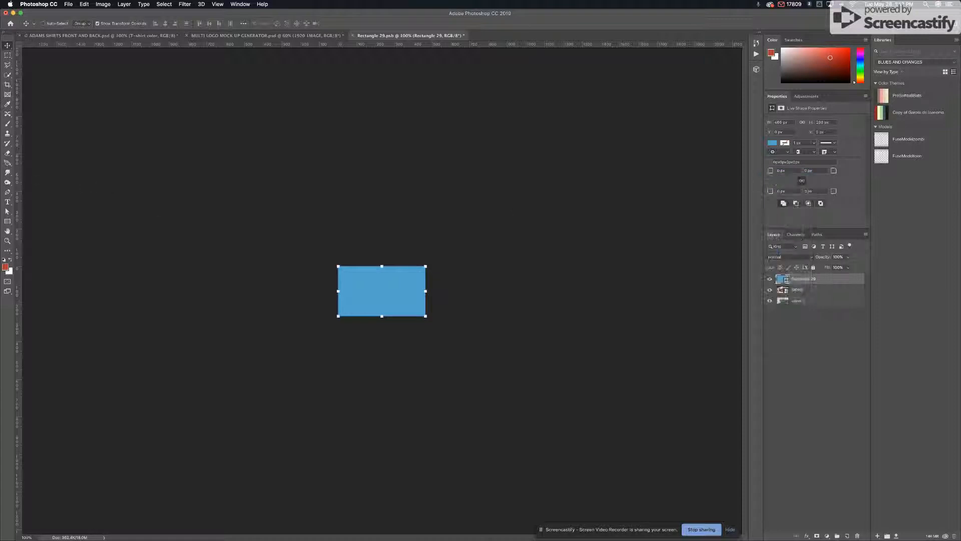
# Change the blue rectangle's fill to a black-and-white gradient with the Radial style.
pyautogui.press('u')
pyautogui.click(83, 24)
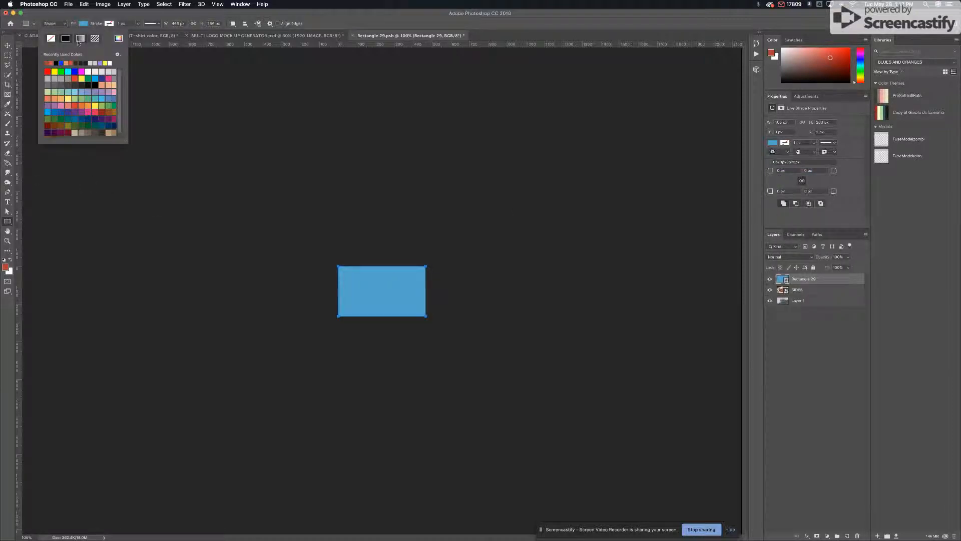
pyautogui.click(80, 39)
pyautogui.click(76, 126)
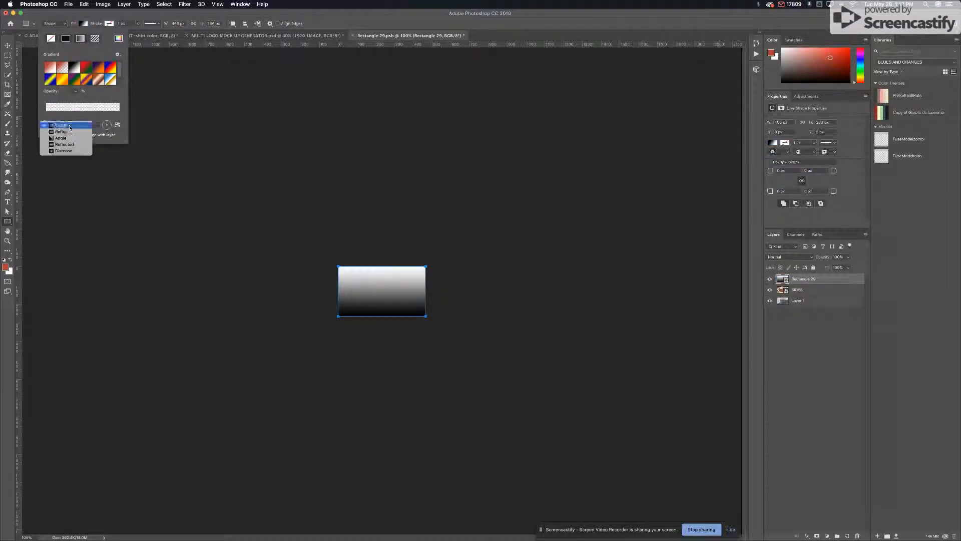
pyautogui.click(69, 132)
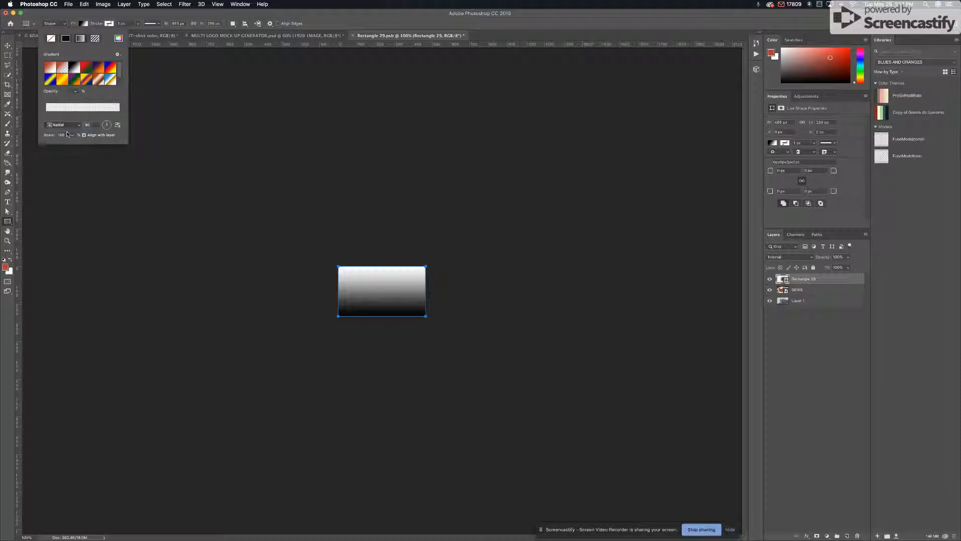
# Reverse the rectangle's radial gradient, enlarge its scale to soften the dark corners, and set the layer's blend mode to Multiply.
pyautogui.click(118, 126)
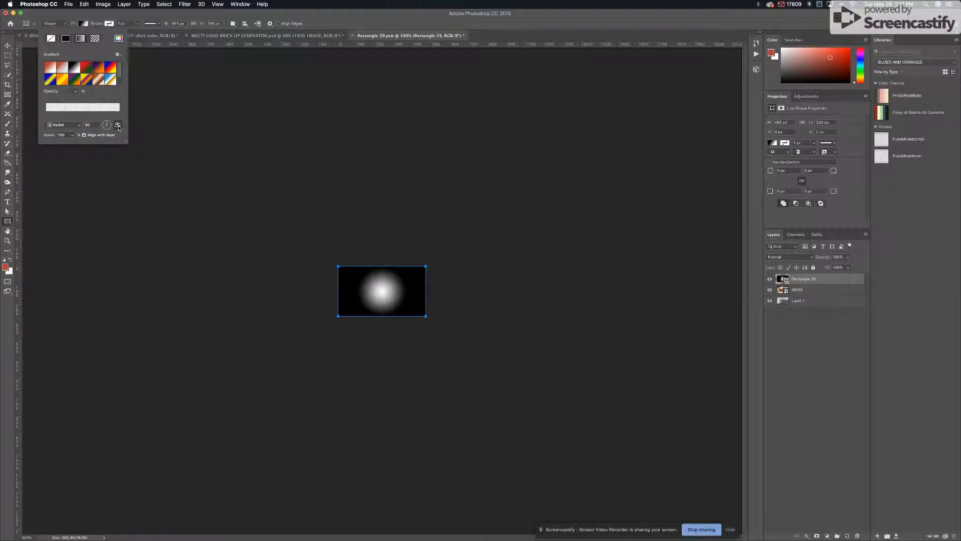
pyautogui.click(71, 136)
pyautogui.moveTo(71, 145); pyautogui.dragTo(78, 145)
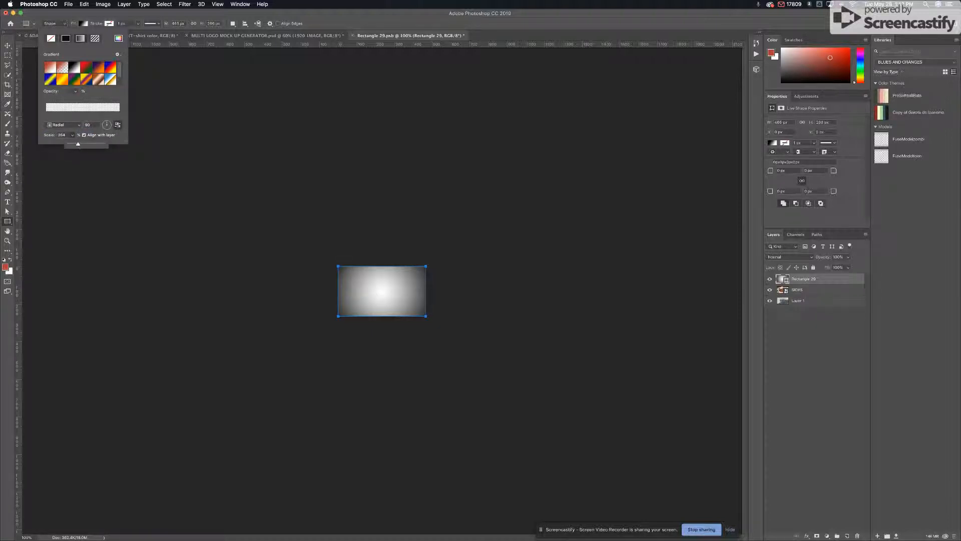
pyautogui.click(8, 46)
pyautogui.click(786, 259)
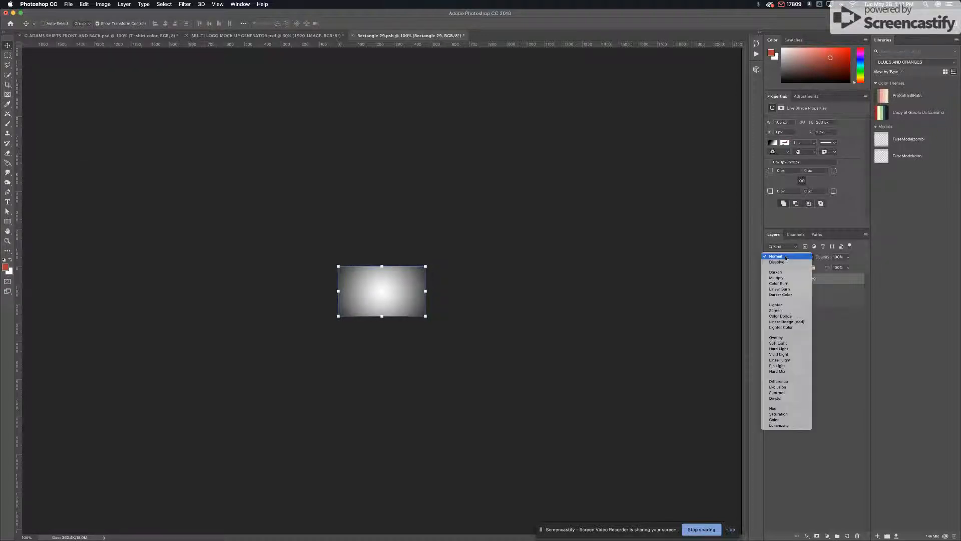
pyautogui.click(783, 275)
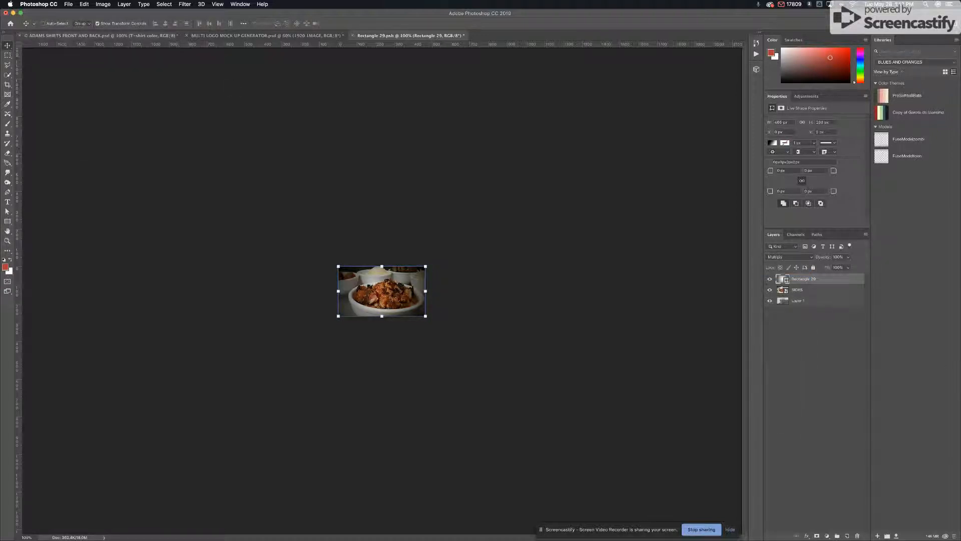
# Save the 1920 IMAGE smart object's contents and close it to return to the mock-up document.
pyautogui.click(68, 4)
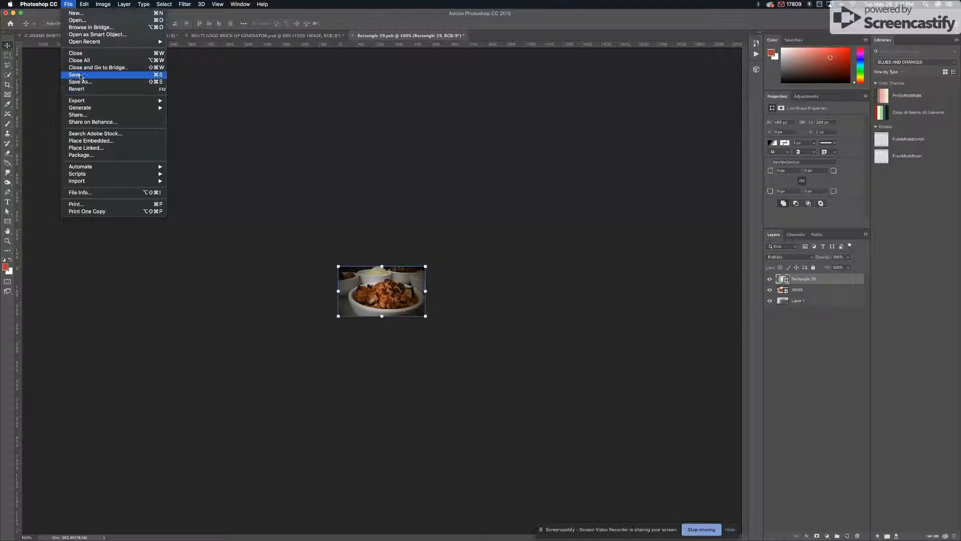
pyautogui.click(80, 74)
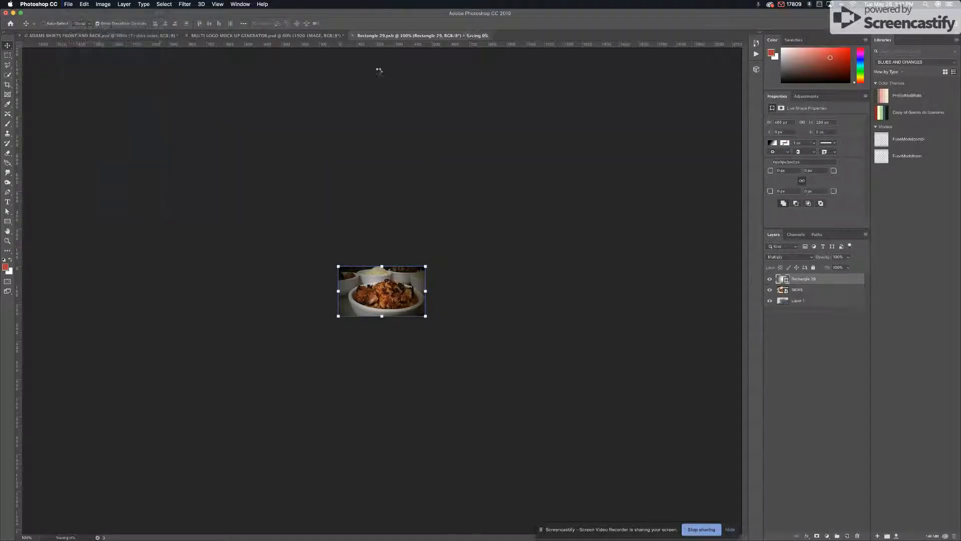
pyautogui.click(353, 36)
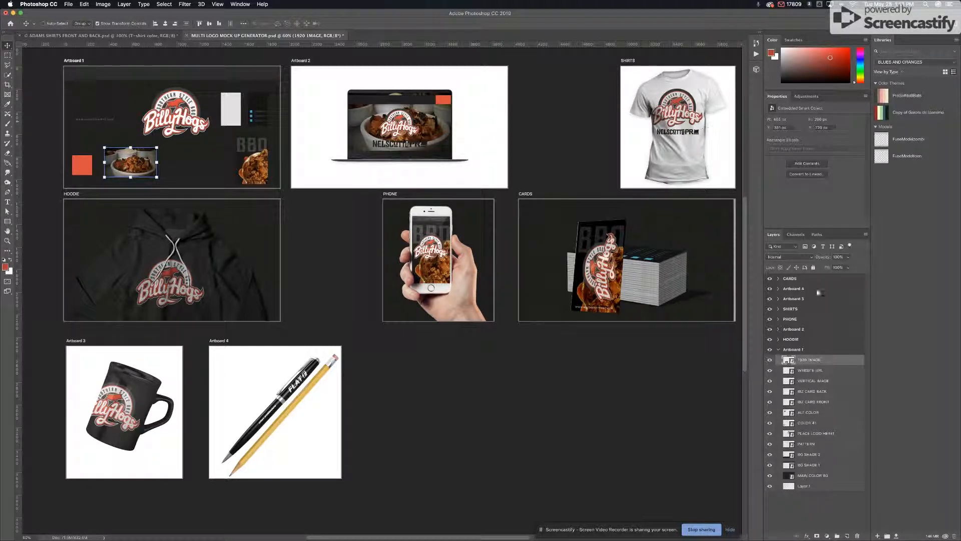
# Delete the TEXT LOGO copy layer from the T-shirt front group in the SHIRTS artboard.
pyautogui.click(799, 309)
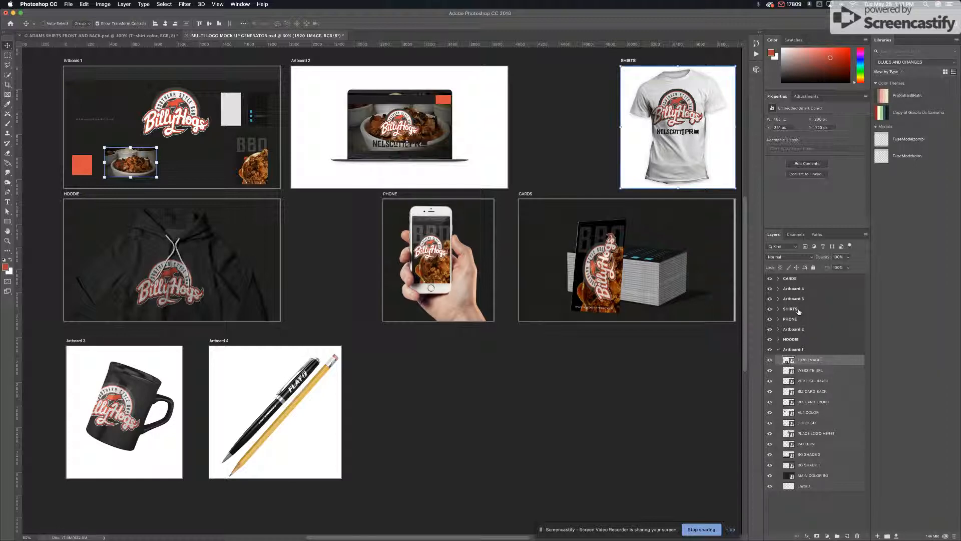
pyautogui.click(799, 350)
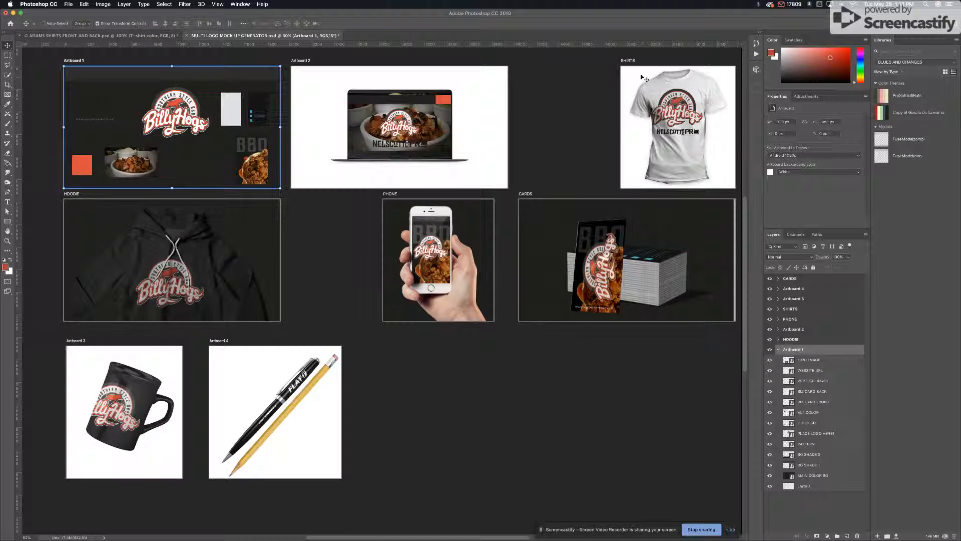
pyautogui.click(802, 289)
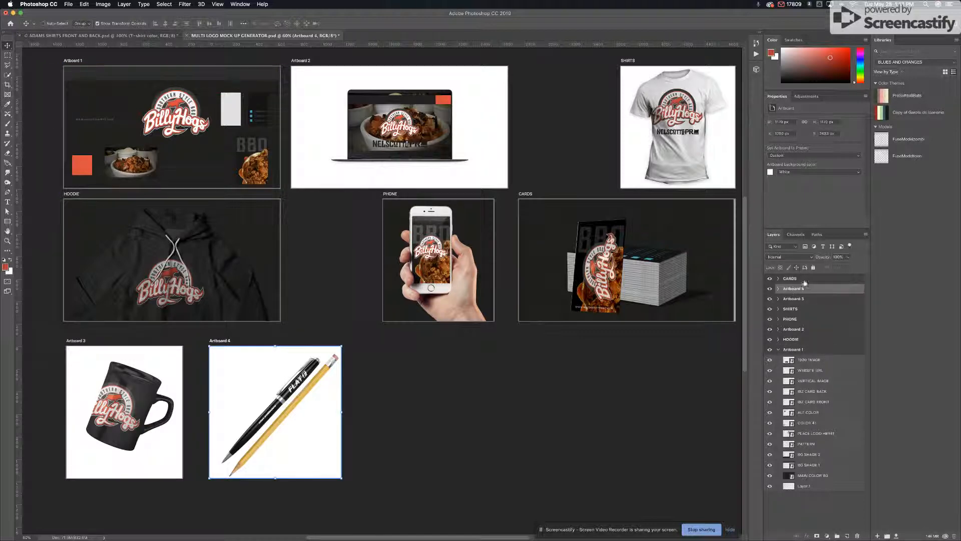
pyautogui.click(775, 309)
pyautogui.click(778, 309)
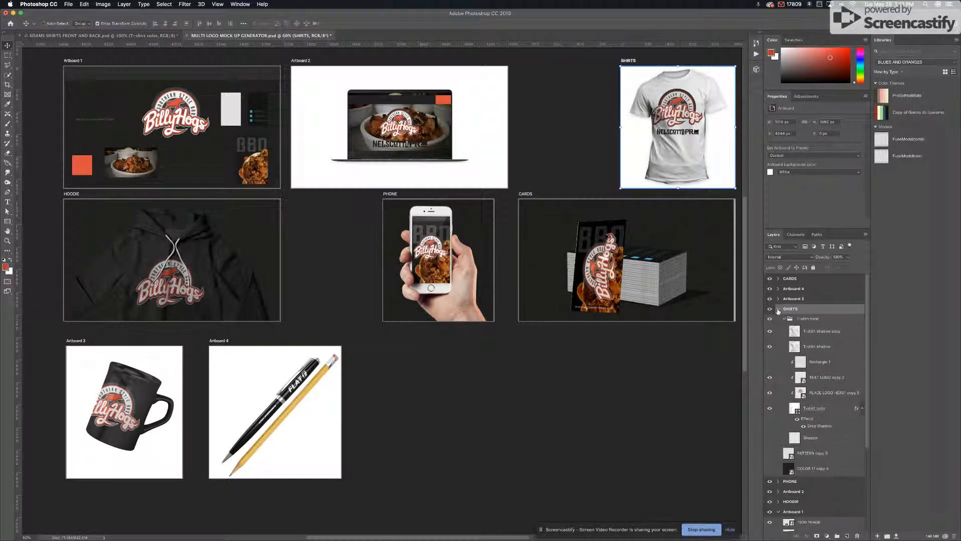
pyautogui.click(830, 379)
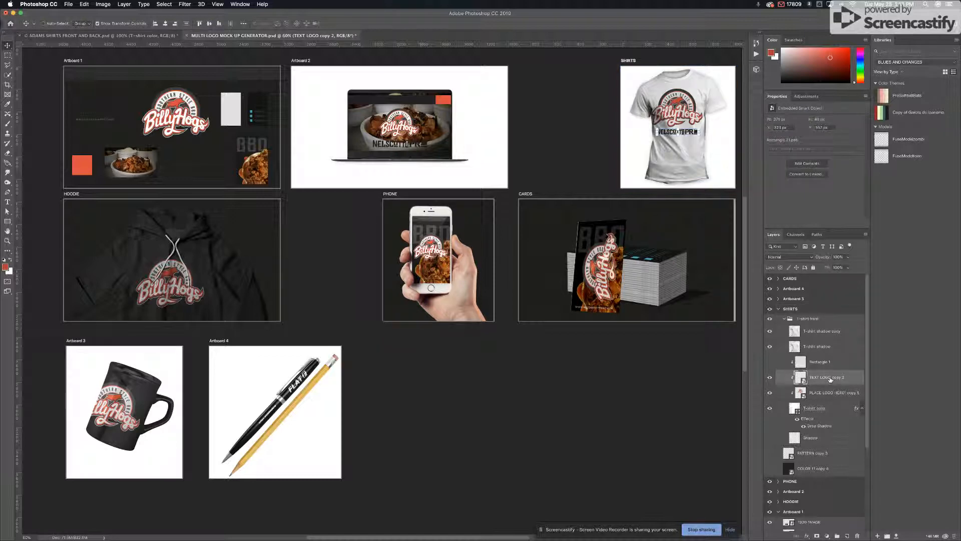
pyautogui.press('Delete')
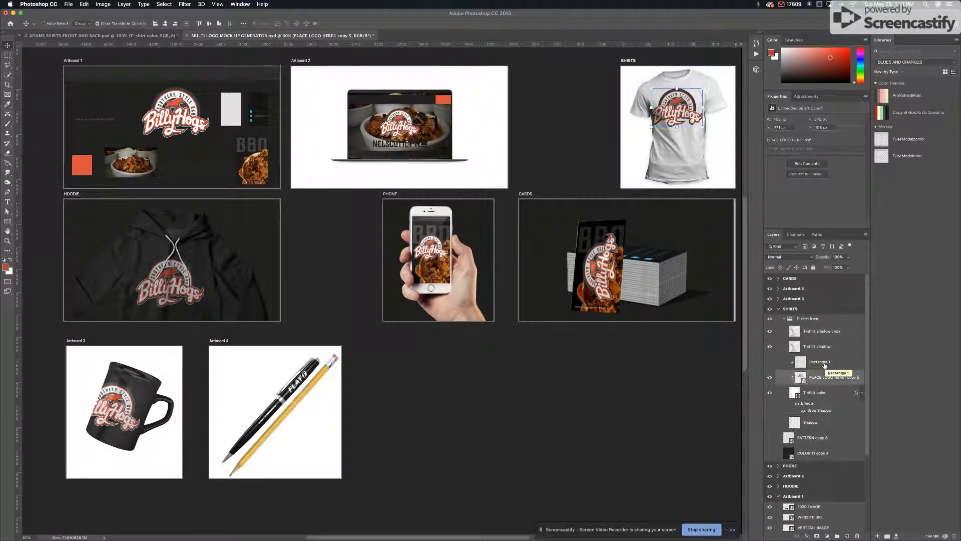
# Quick-export the T-shirt front group as a PNG named WHITE TEE MOCK in the BILLY HOGS BBQ folder.
pyautogui.click(808, 320)
pyautogui.rightClick(810, 320)
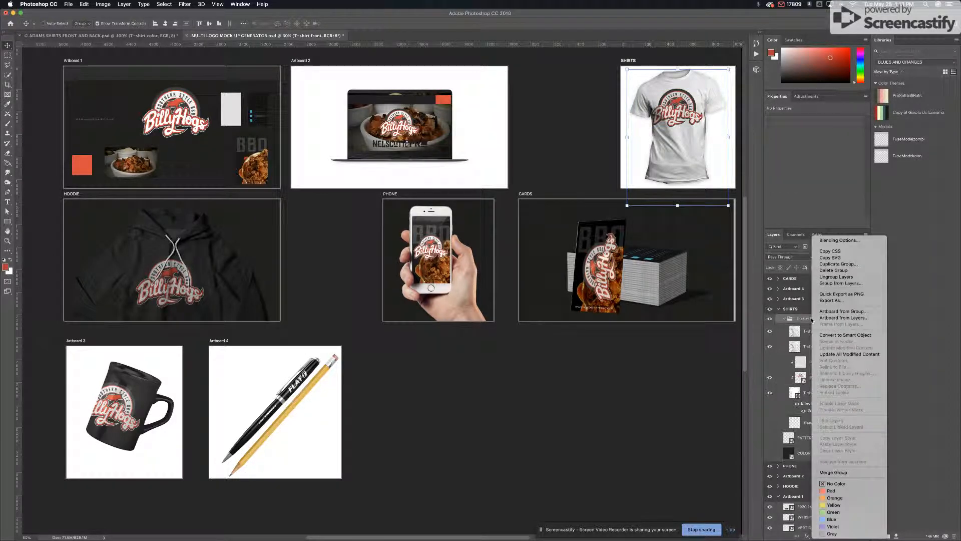
pyautogui.click(835, 295)
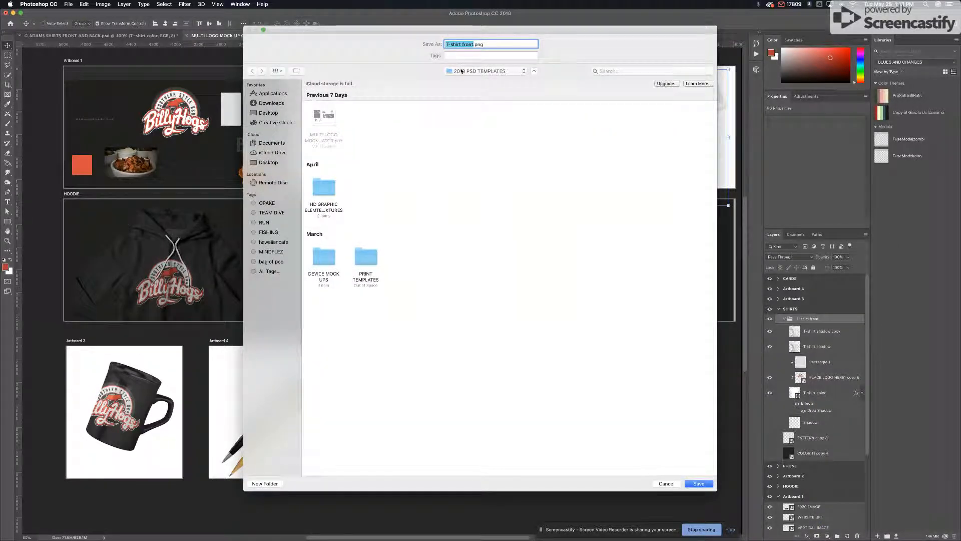
pyautogui.click(461, 69)
pyautogui.click(473, 121)
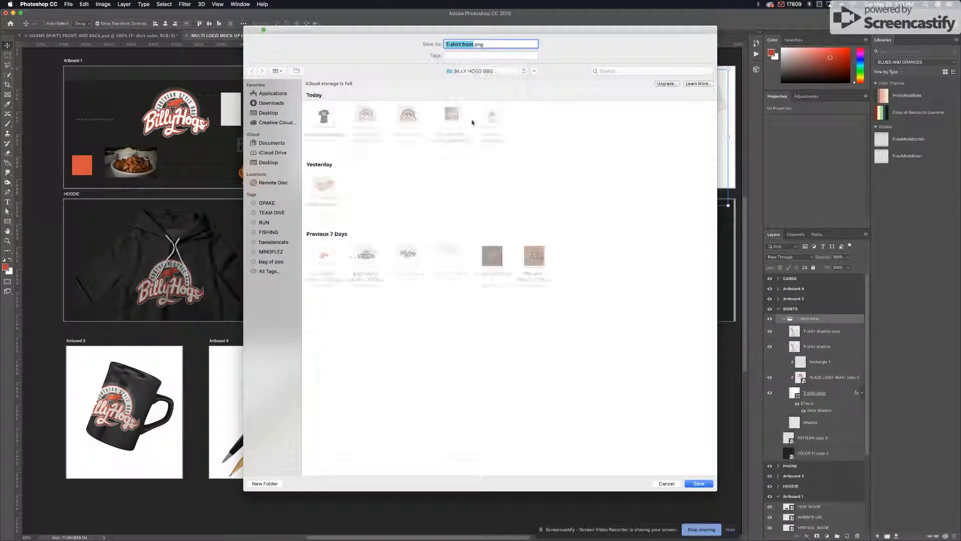
pyautogui.write('WHITE TEE')
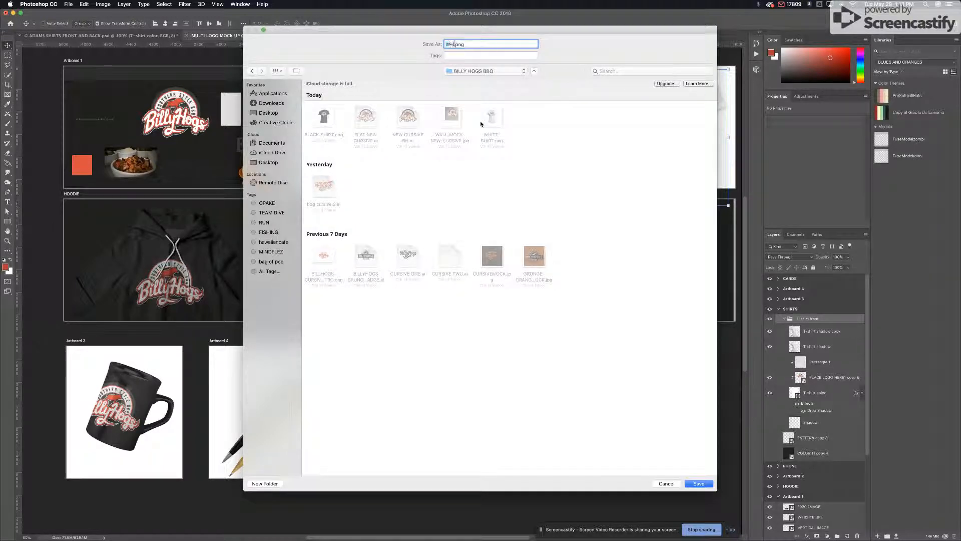
pyautogui.write(' MOCK')
pyautogui.press('Return')
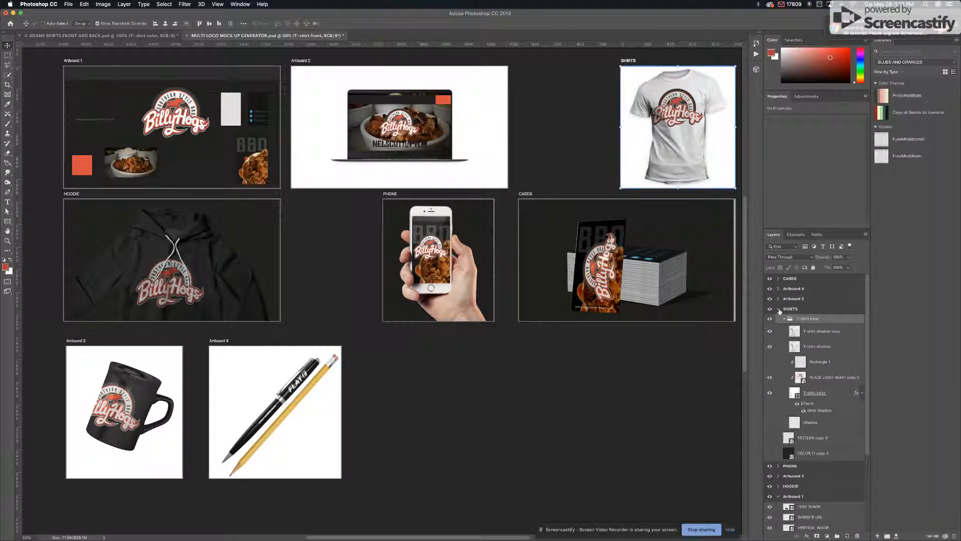
# Quick-export Artboard 2 as a PNG named LAPTOP in the BILLY HOGS BBQ folder.
pyautogui.click(790, 299)
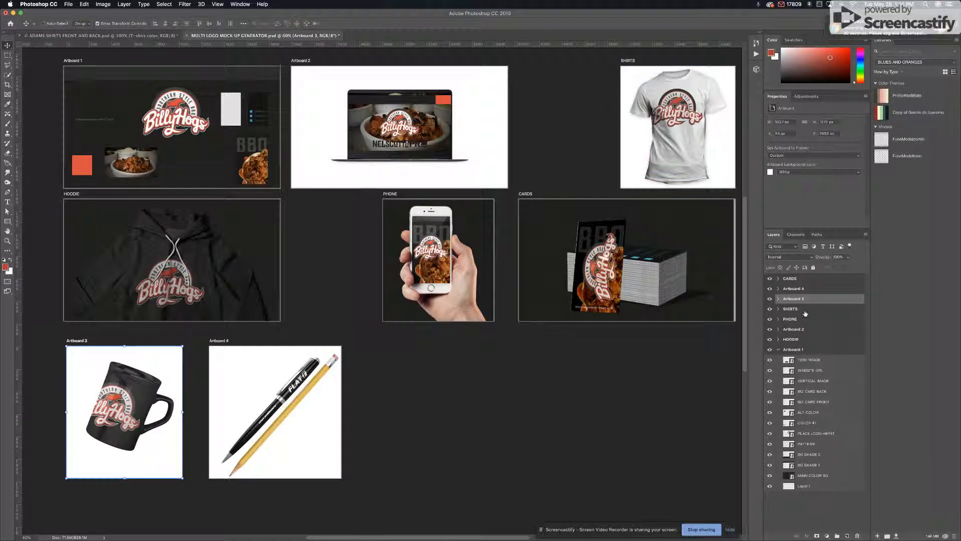
pyautogui.click(801, 329)
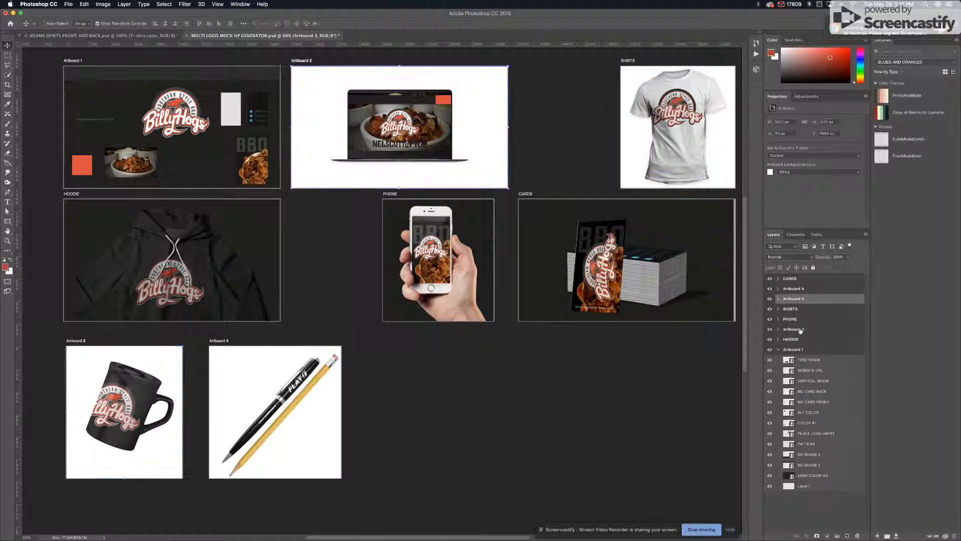
pyautogui.click(779, 329)
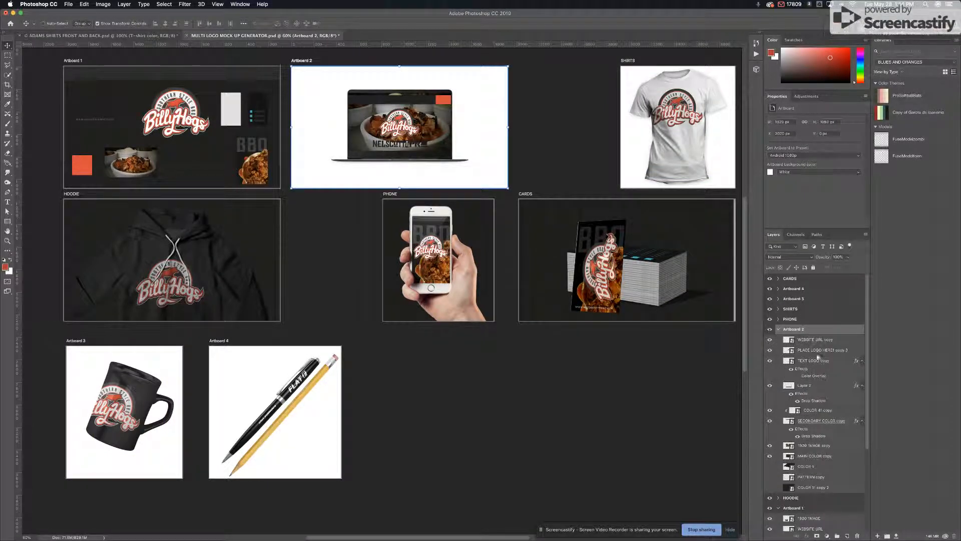
pyautogui.rightClick(799, 330)
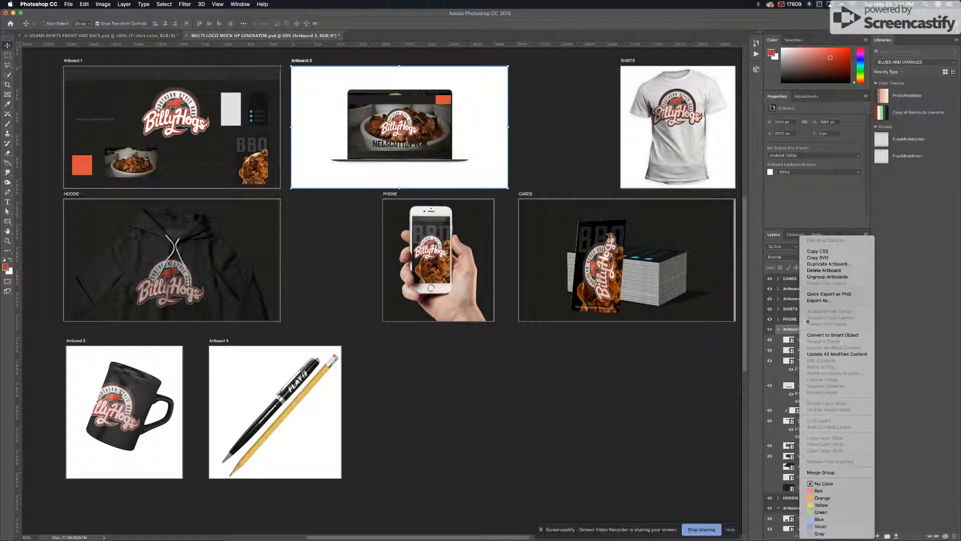
pyautogui.click(829, 294)
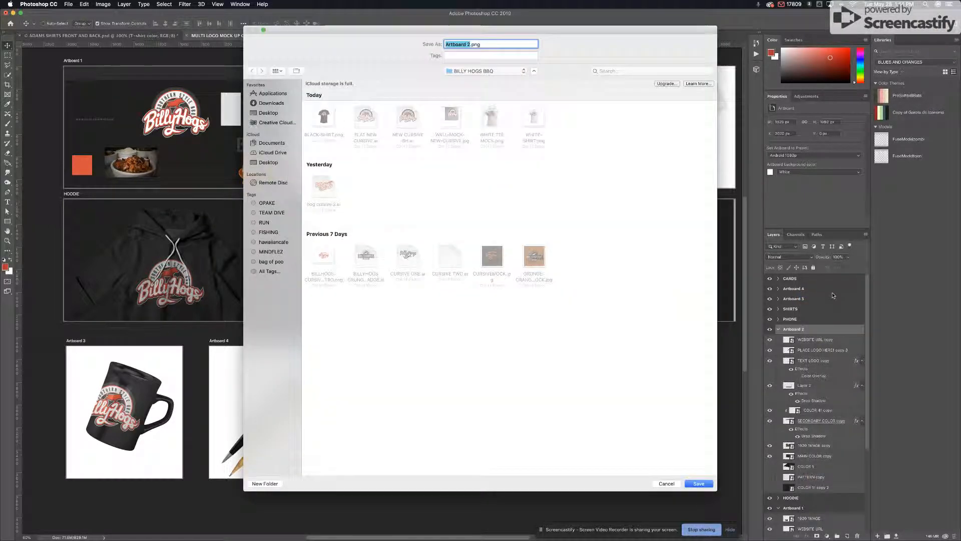
pyautogui.write('LAPT')
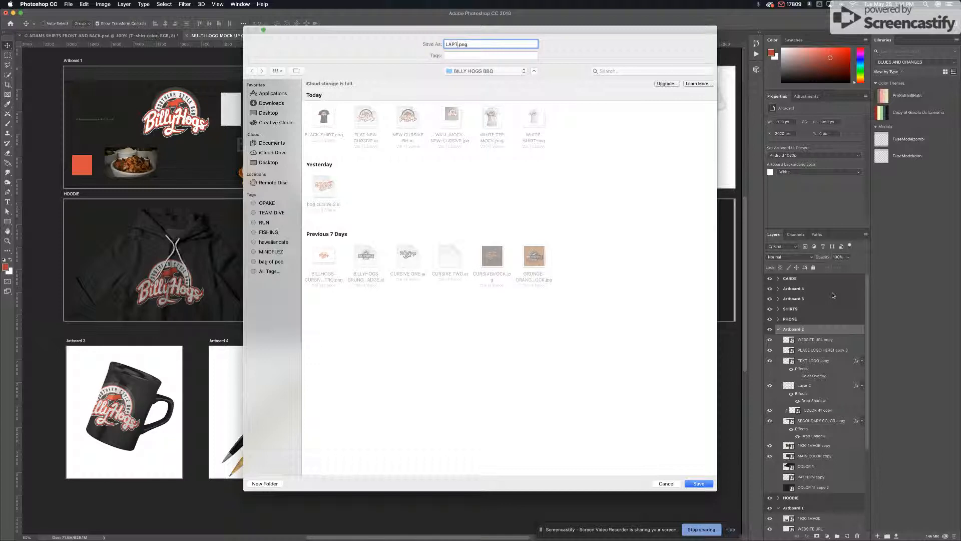
pyautogui.write('OP')
pyautogui.press('Return')
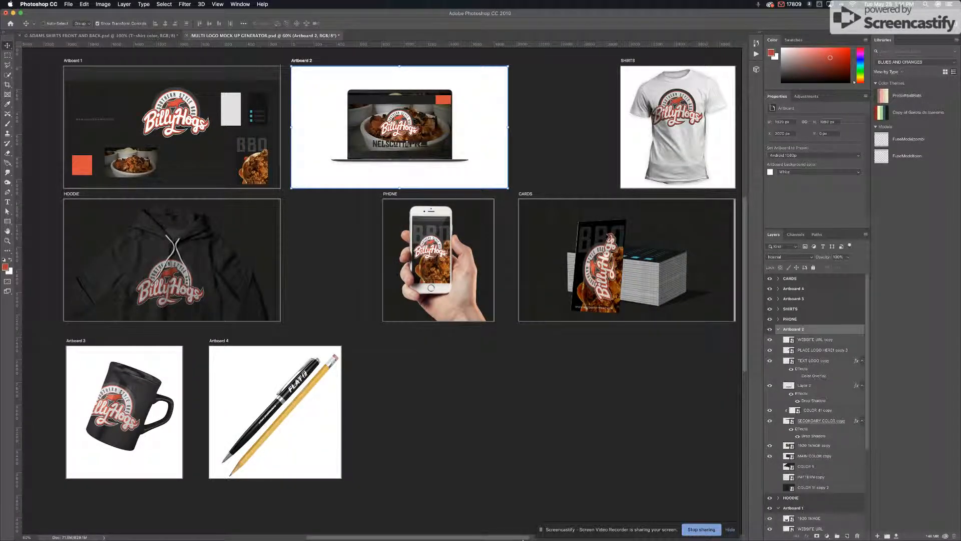
# Switch to Finder and open the Documents folder.
pyautogui.moveTo(523, 540)
pyautogui.click(253, 526)
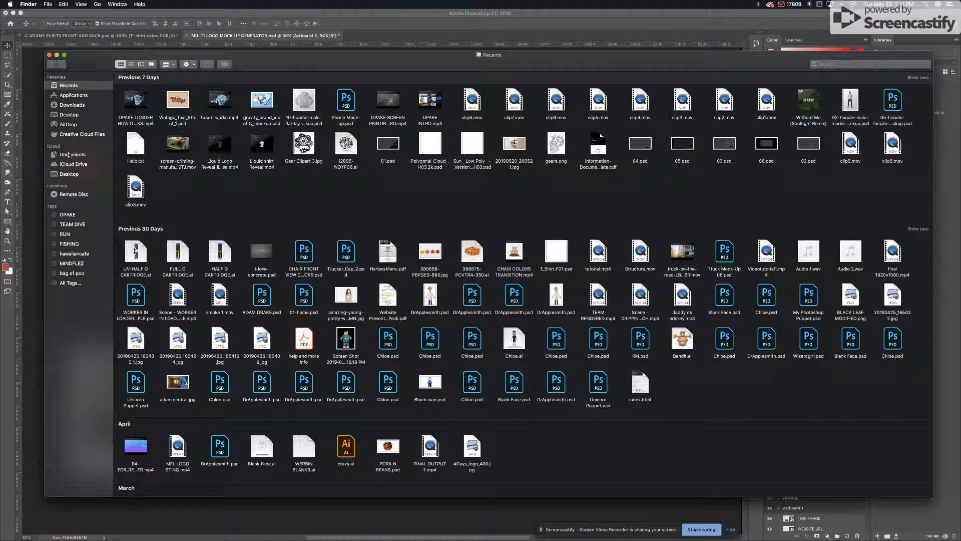
pyautogui.click(70, 155)
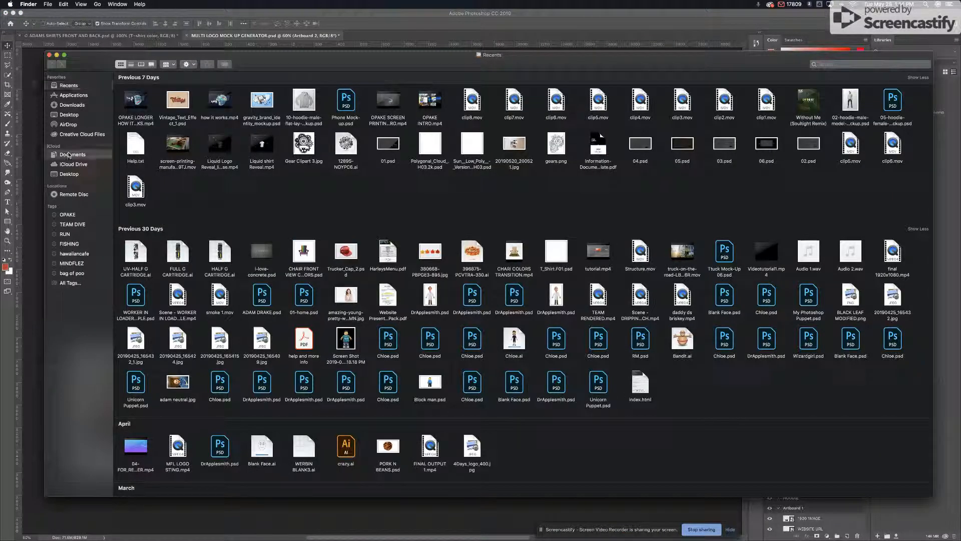